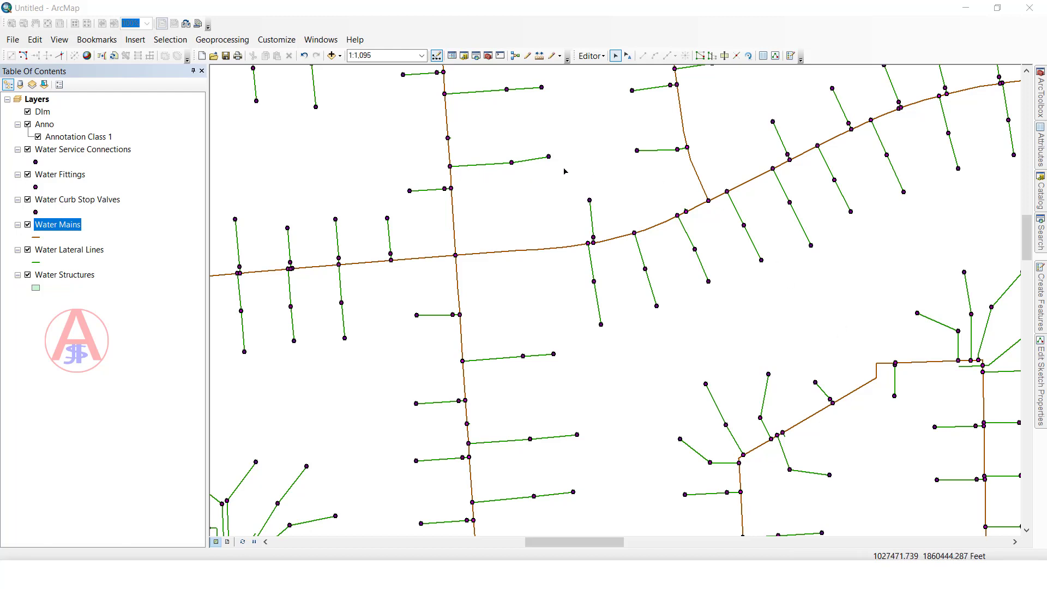
# Find the Edit Task command by searching "edit tas" in the Customize dialog and add it to the Editor toolbar.
pyautogui.click(278, 43)
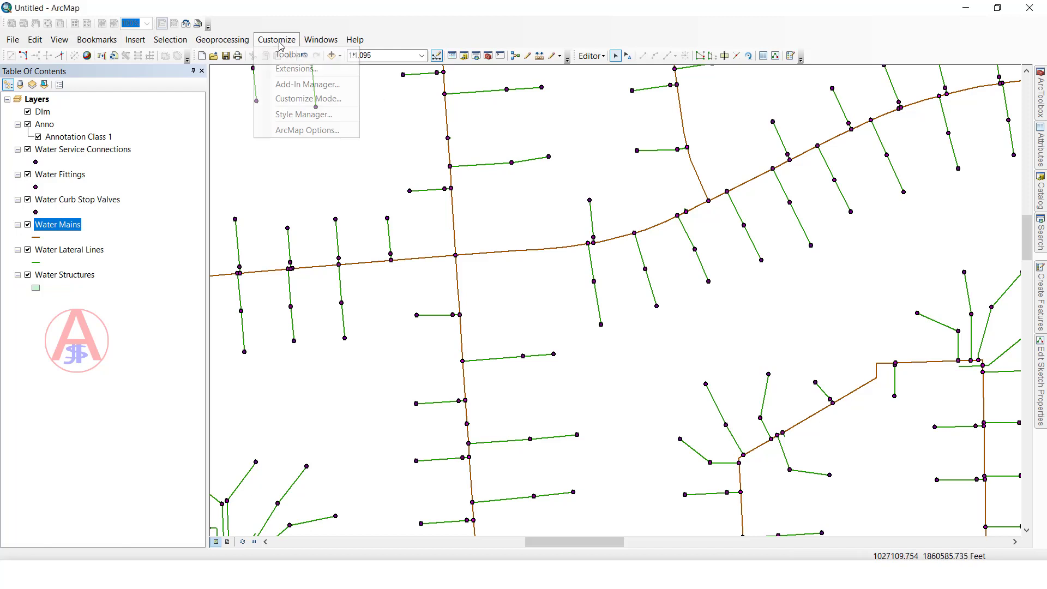
pyautogui.click(299, 101)
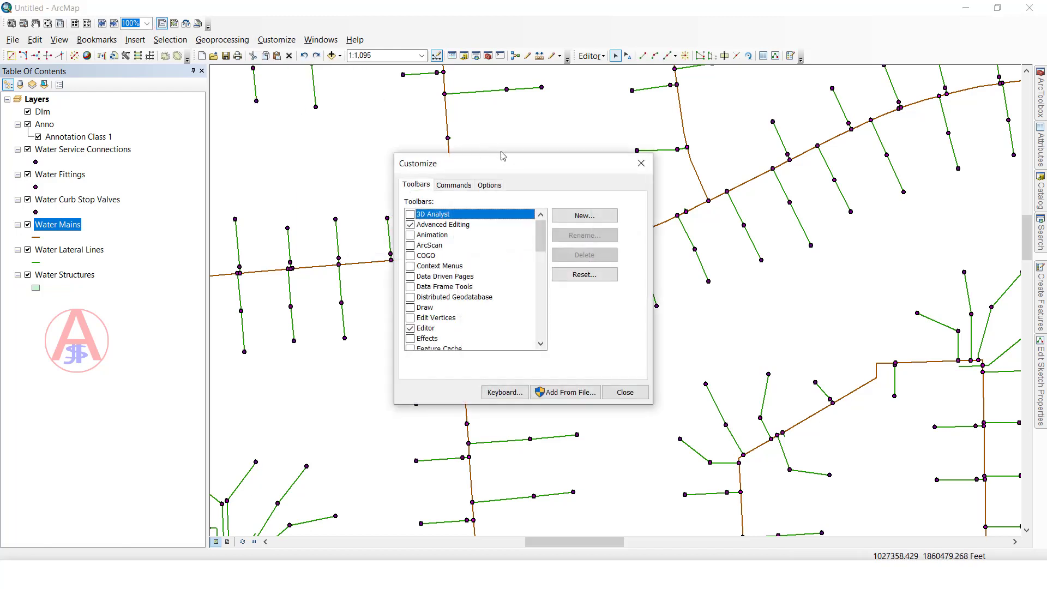
pyautogui.click(453, 186)
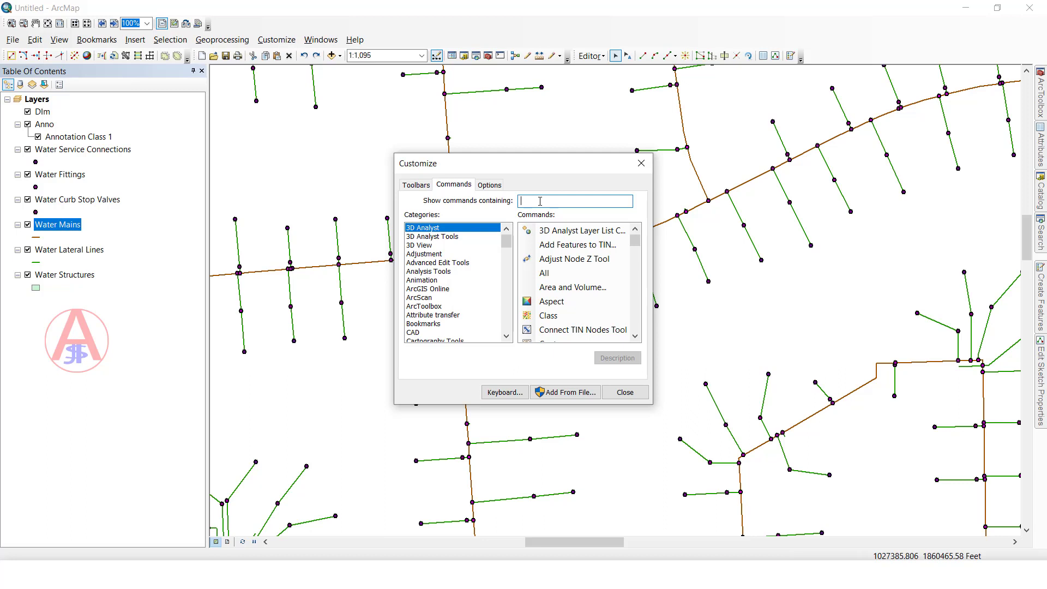
pyautogui.write('dity')
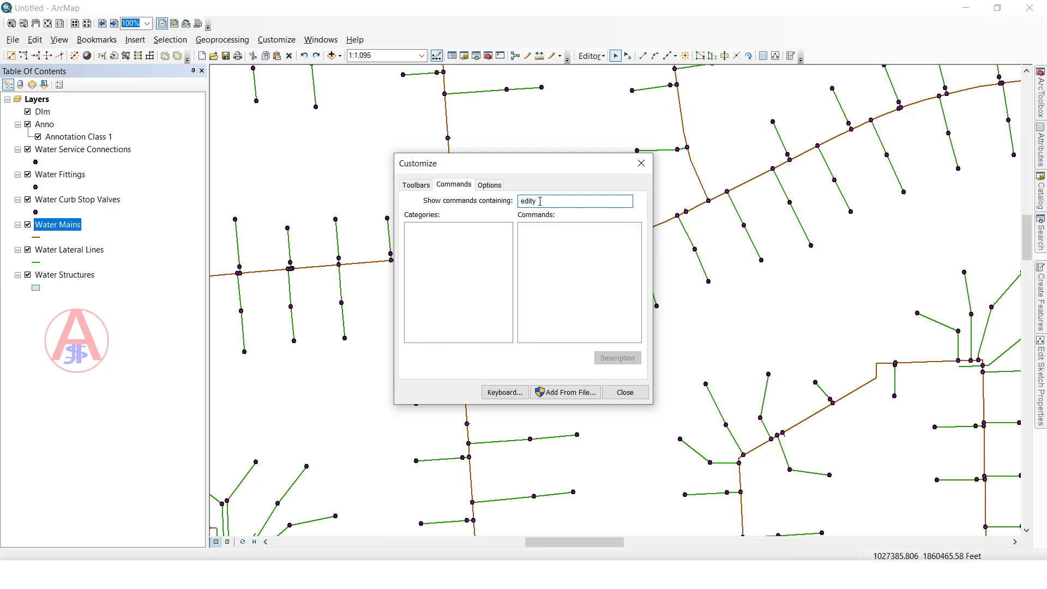
pyautogui.press('BackSpace')
pyautogui.write('tt')
pyautogui.press('BackSpace')
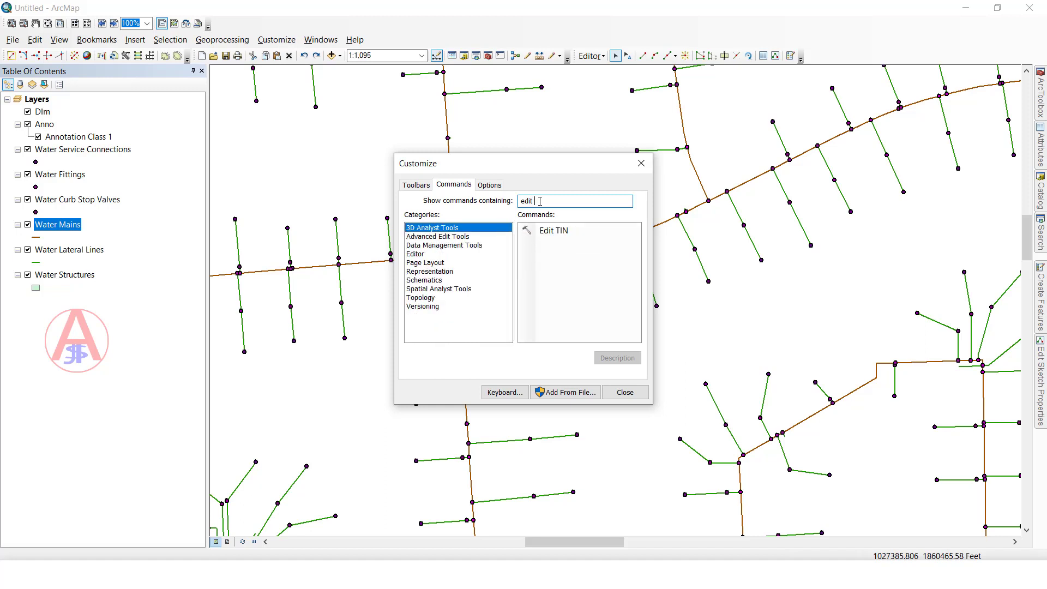
pyautogui.write('tas')
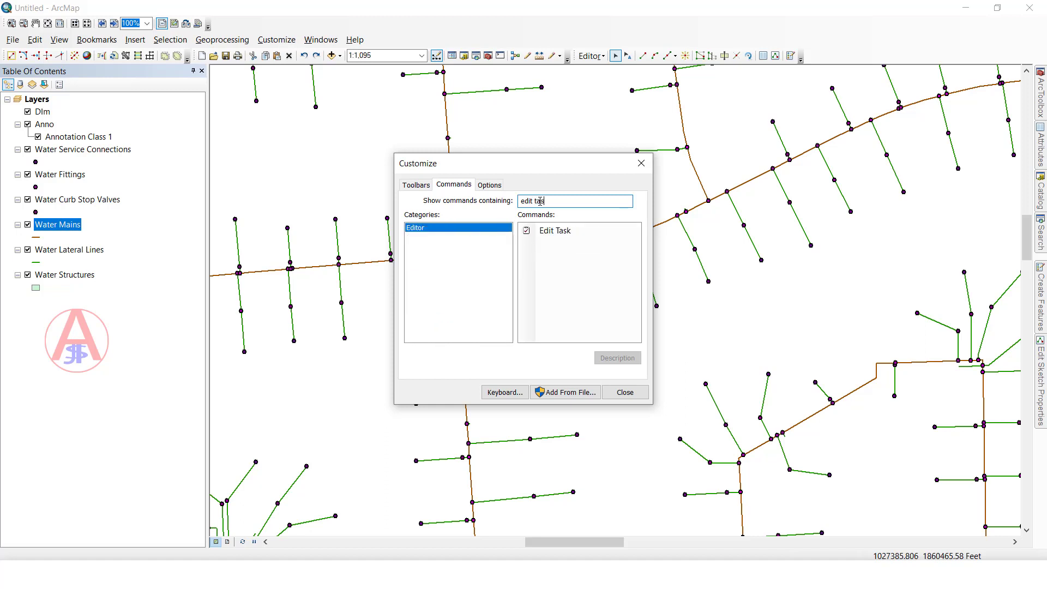
pyautogui.click(543, 232)
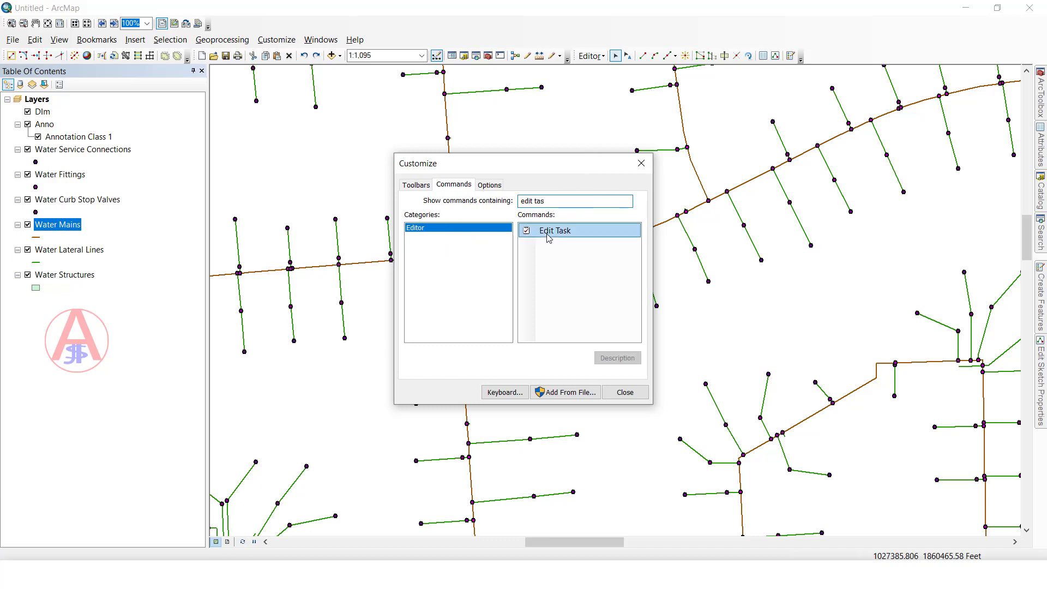
pyautogui.moveTo(542, 232); pyautogui.dragTo(693, 72)
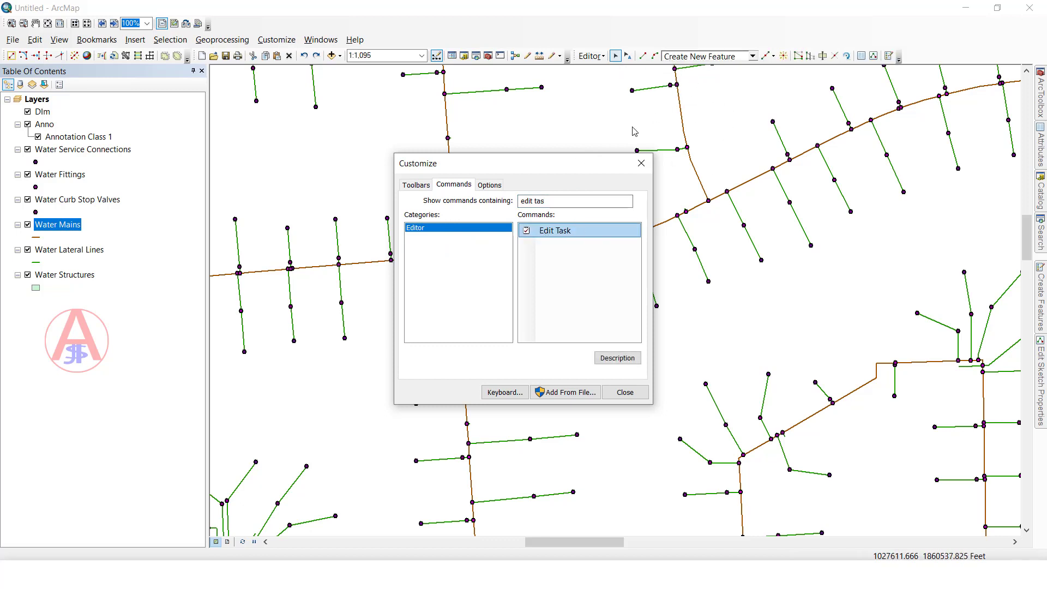
# Find the Target Layer command by searching "targe", add it to the Editor toolbar beside the edit task control, and close the Customize dialog.
pyautogui.click(474, 200)
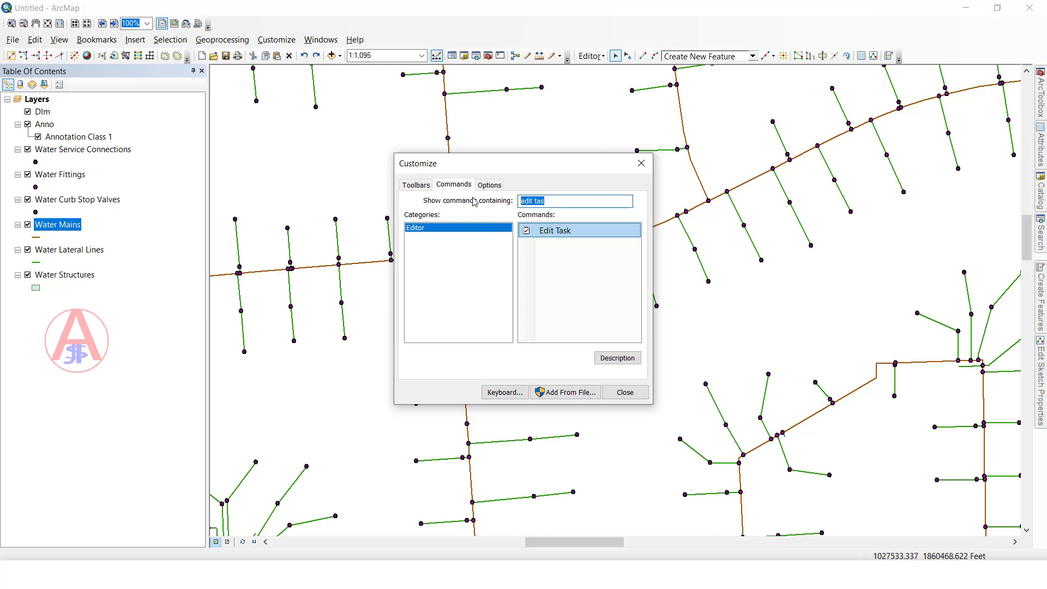
pyautogui.write('targe')
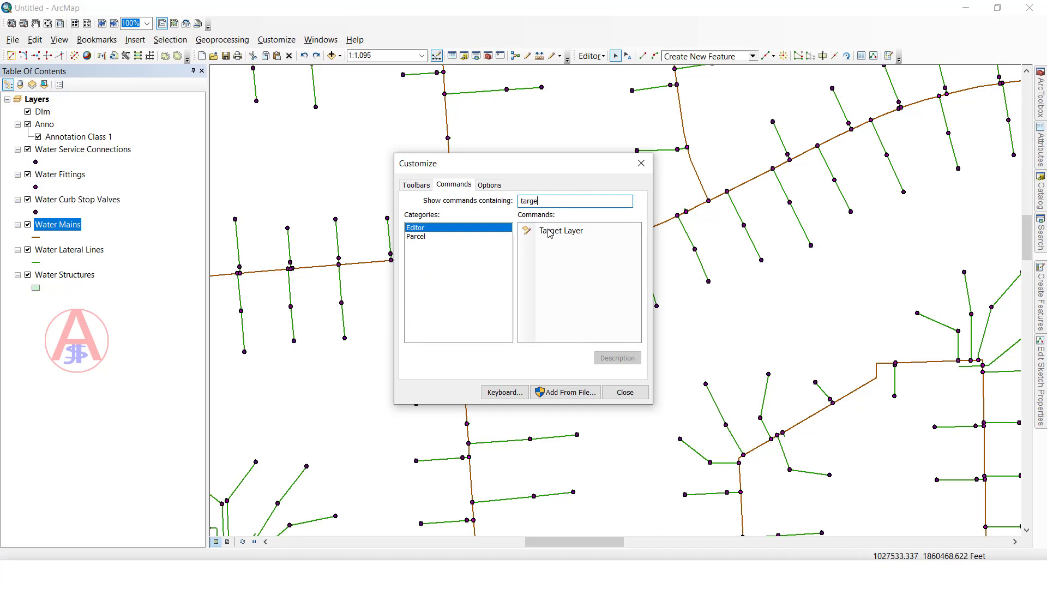
pyautogui.moveTo(549, 234); pyautogui.dragTo(782, 56)
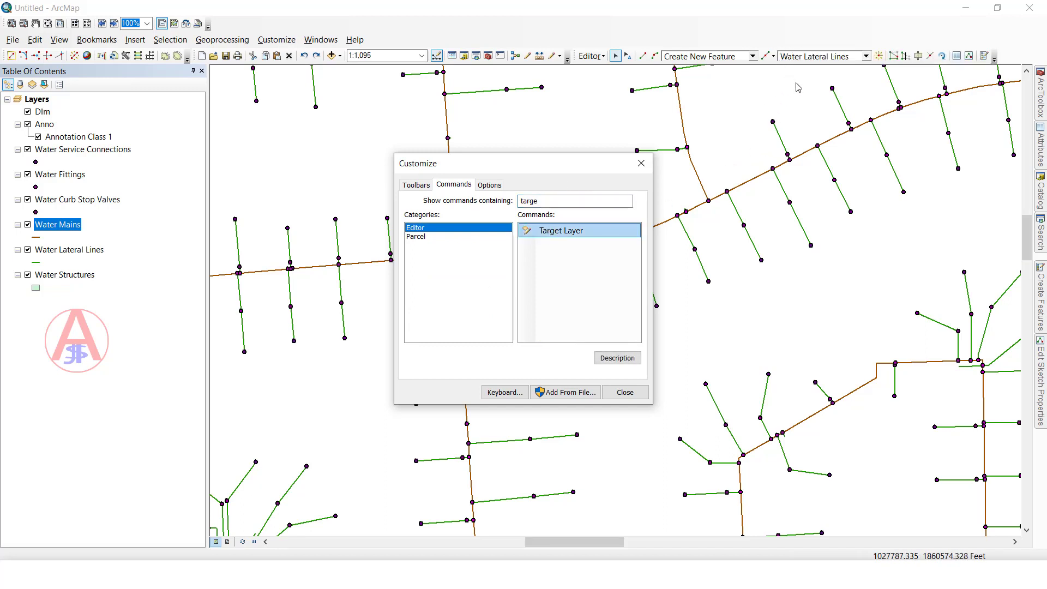
pyautogui.click(641, 163)
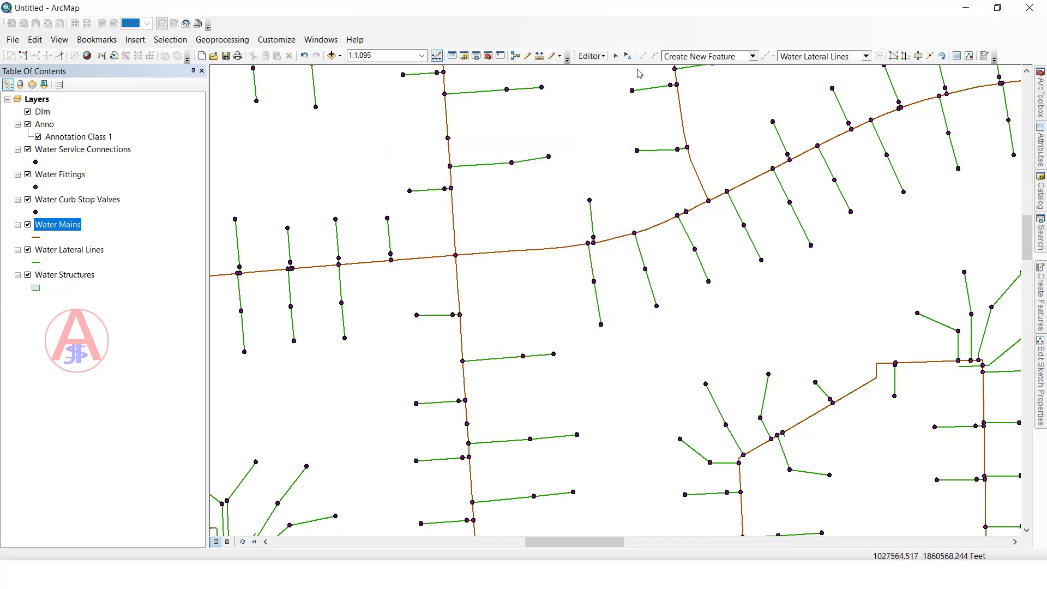
# Undock the Editor toolbar and float it over the upper part of the map.
pyautogui.click(615, 57)
pyautogui.moveTo(774, 92); pyautogui.dragTo(671, 153)
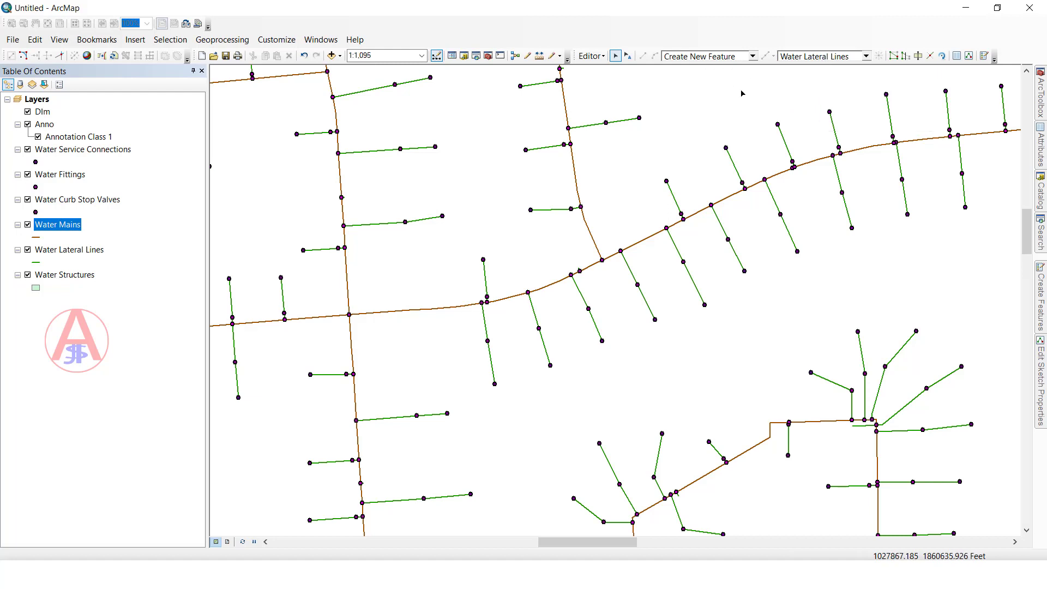
pyautogui.moveTo(743, 89); pyautogui.dragTo(677, 131)
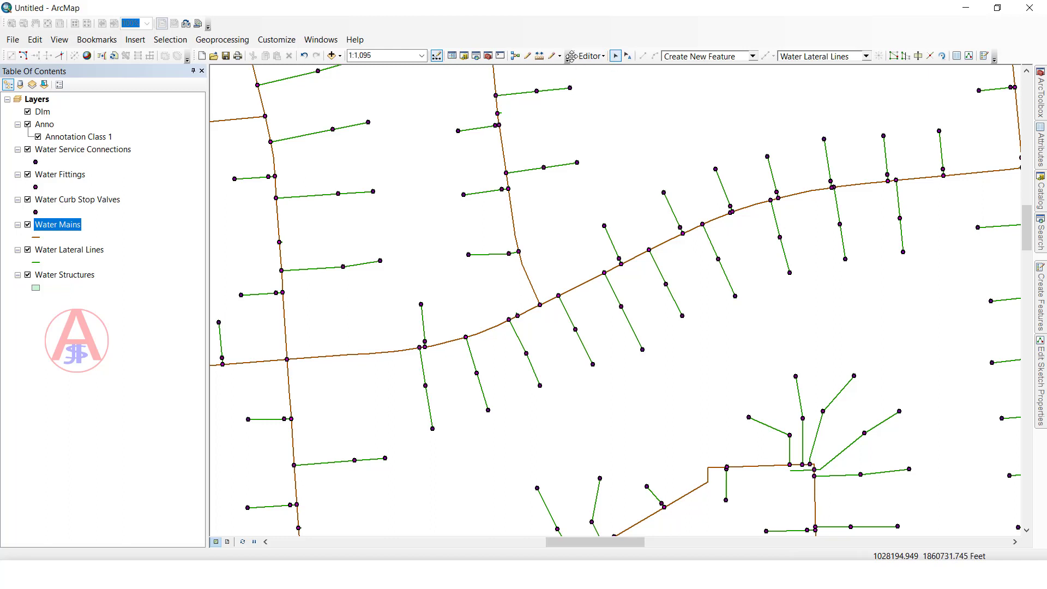
pyautogui.moveTo(574, 64); pyautogui.dragTo(572, 111)
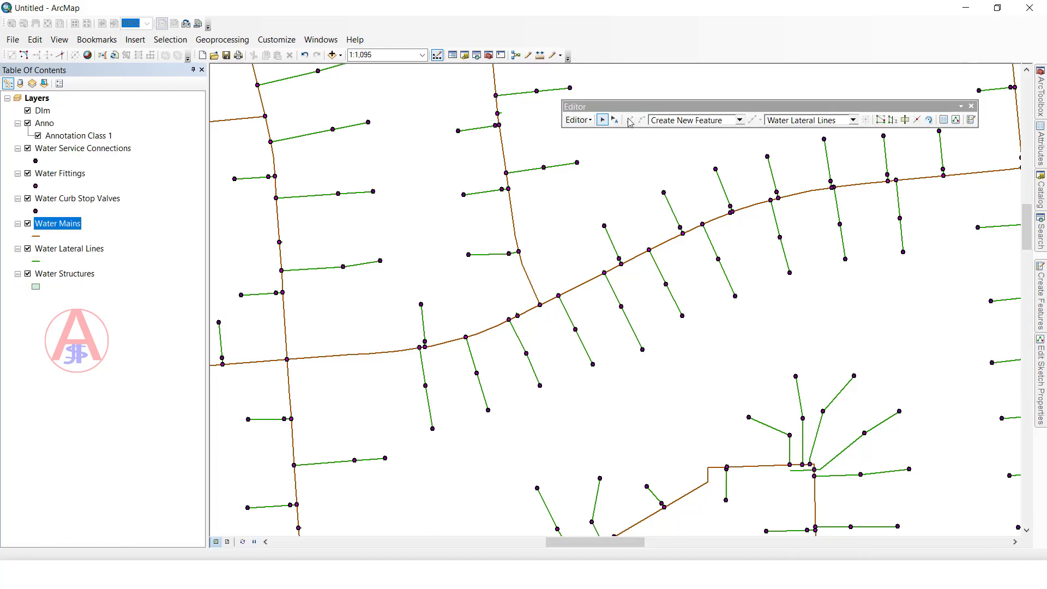
pyautogui.click(971, 120)
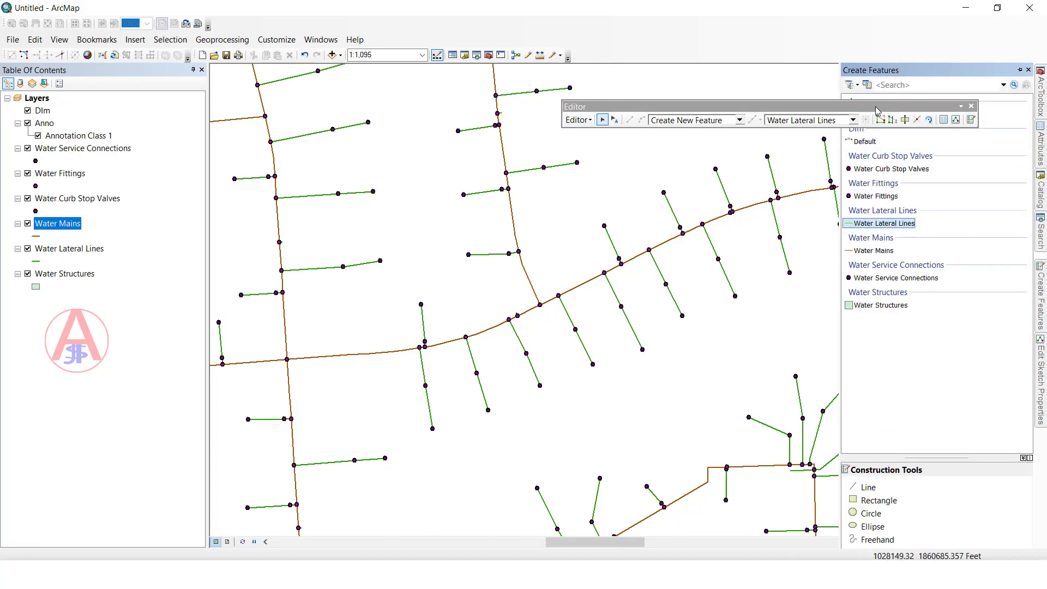
pyautogui.moveTo(709, 107)
pyautogui.mouseDown()
pyautogui.moveTo(724, 67)
pyautogui.moveTo(709, 107)
pyautogui.mouseUp()
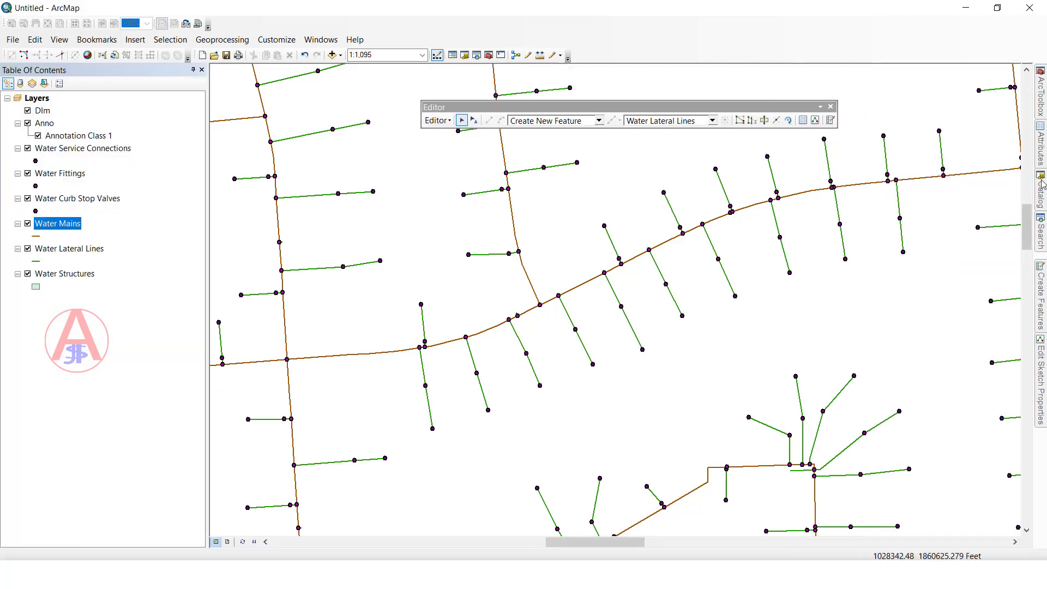
# Pin the Create Features pane open and close it, leaving Edit Sketch Properties docked.
pyautogui.moveTo(1041, 295)
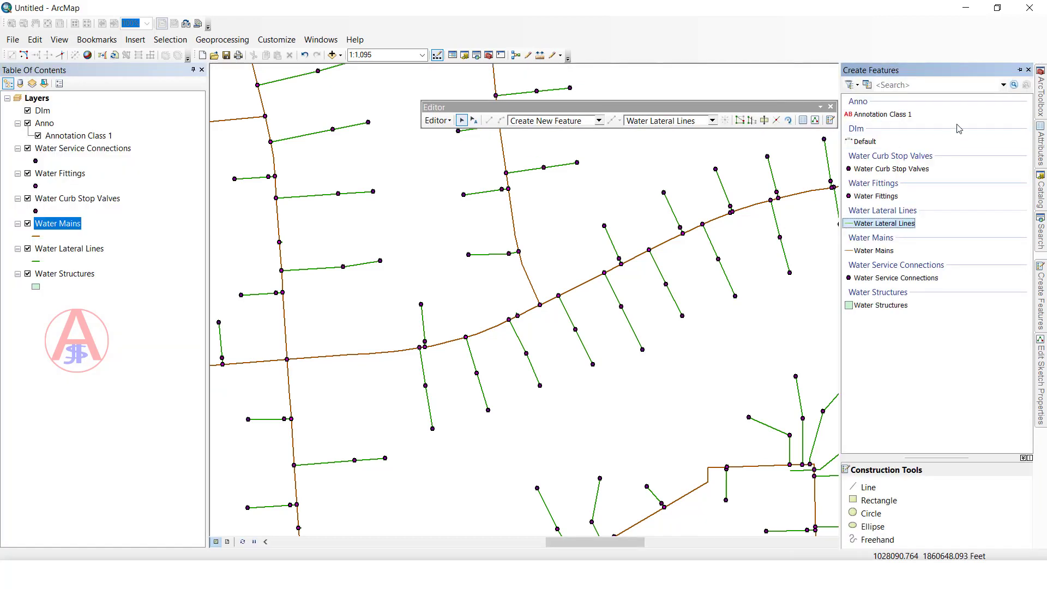
pyautogui.click(1019, 70)
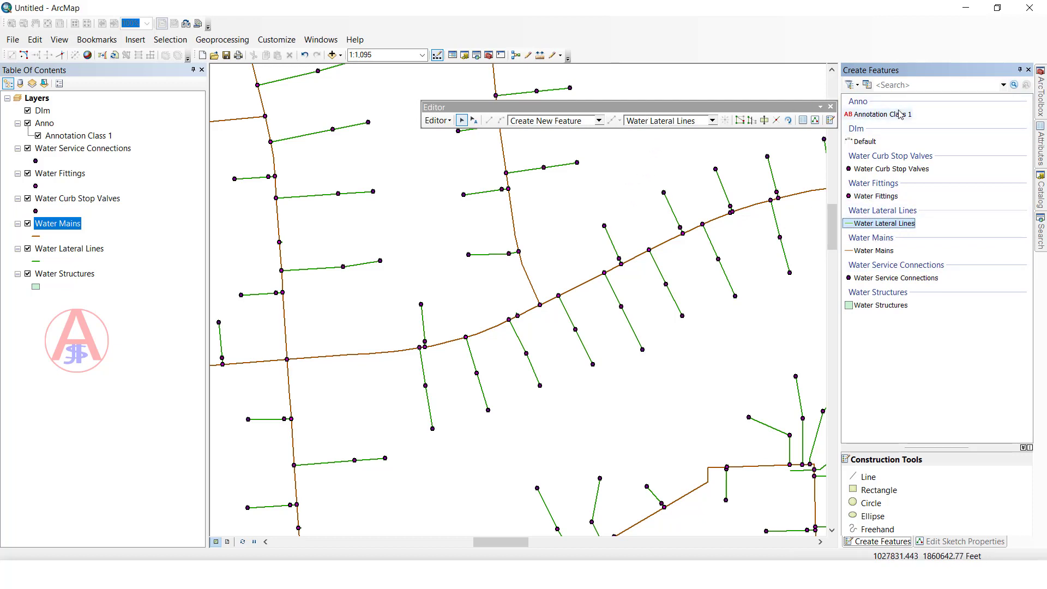
pyautogui.click(1028, 71)
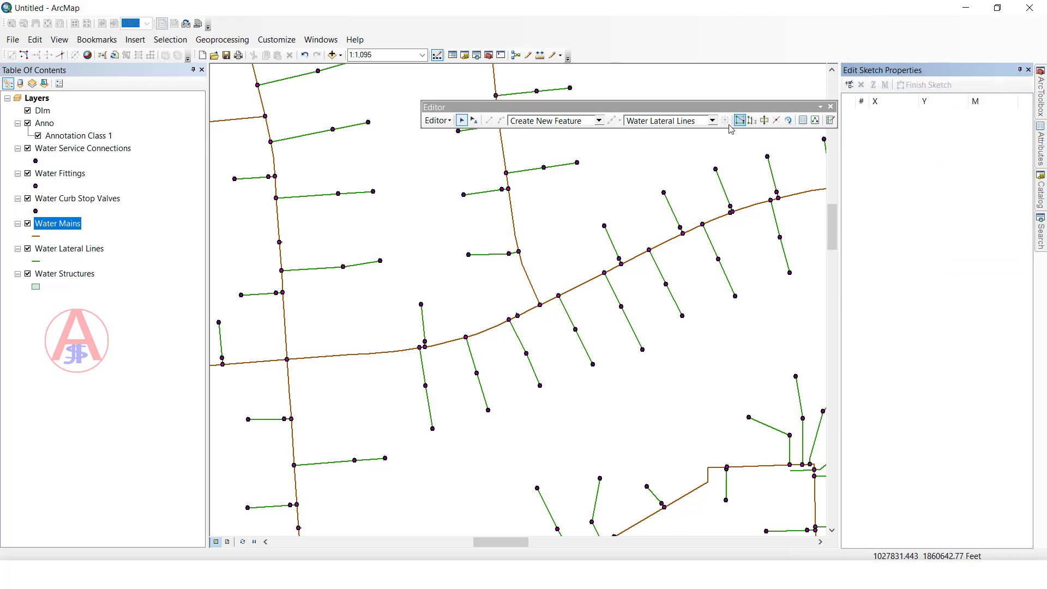
# Set the editing target layer to Water Fittings with Create New Feature as the edit task.
pyautogui.click(667, 123)
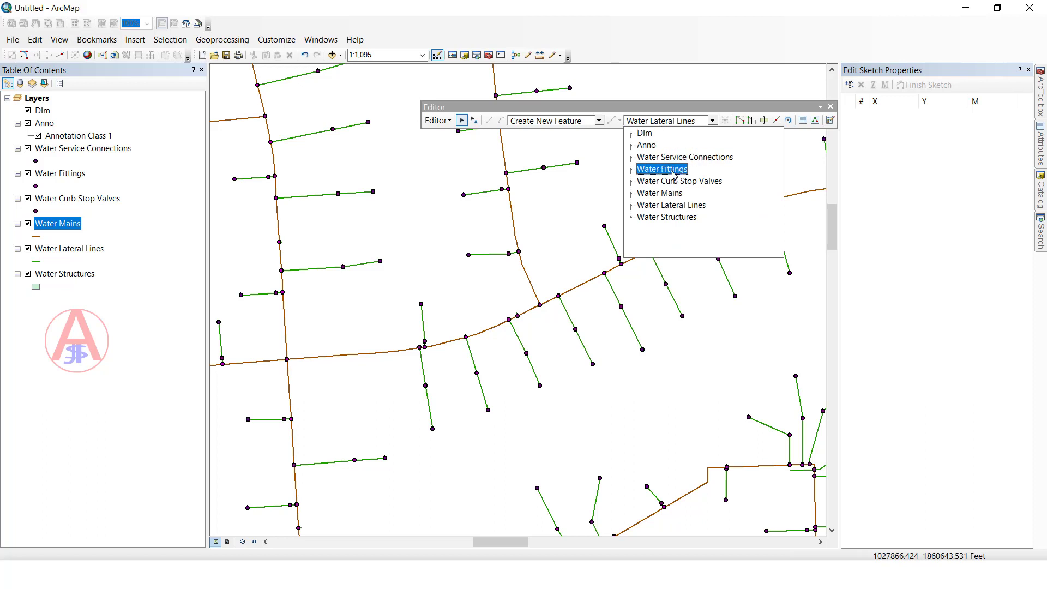
pyautogui.click(674, 174)
pyautogui.click(678, 123)
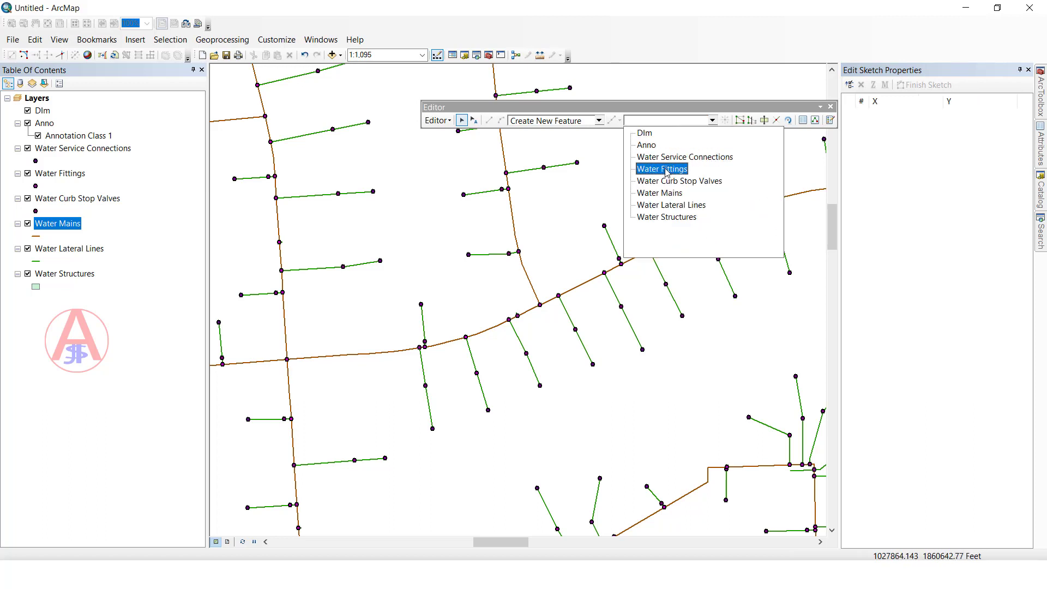
pyautogui.click(659, 170)
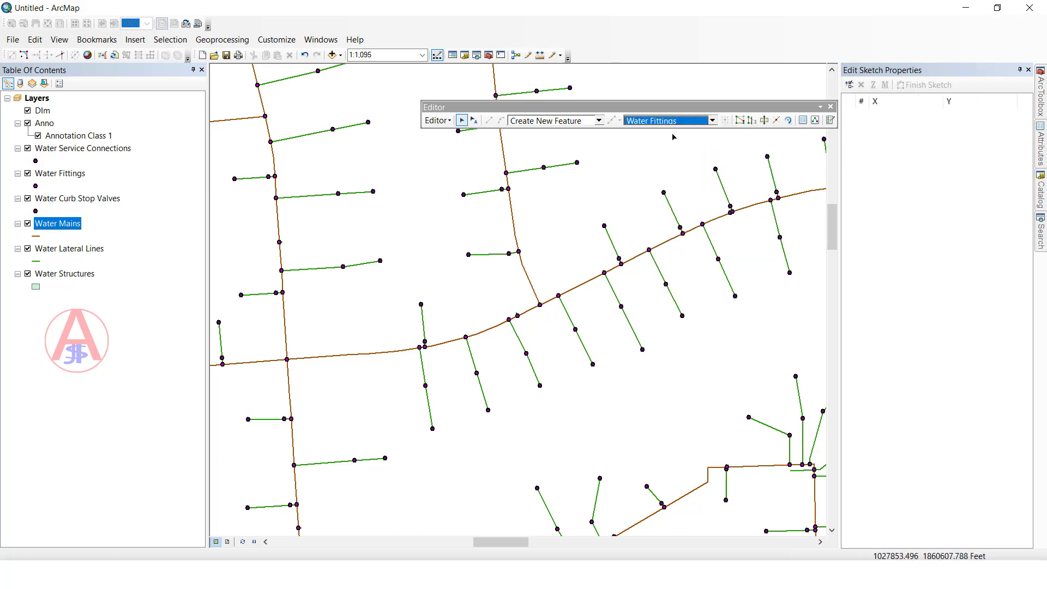
pyautogui.click(570, 123)
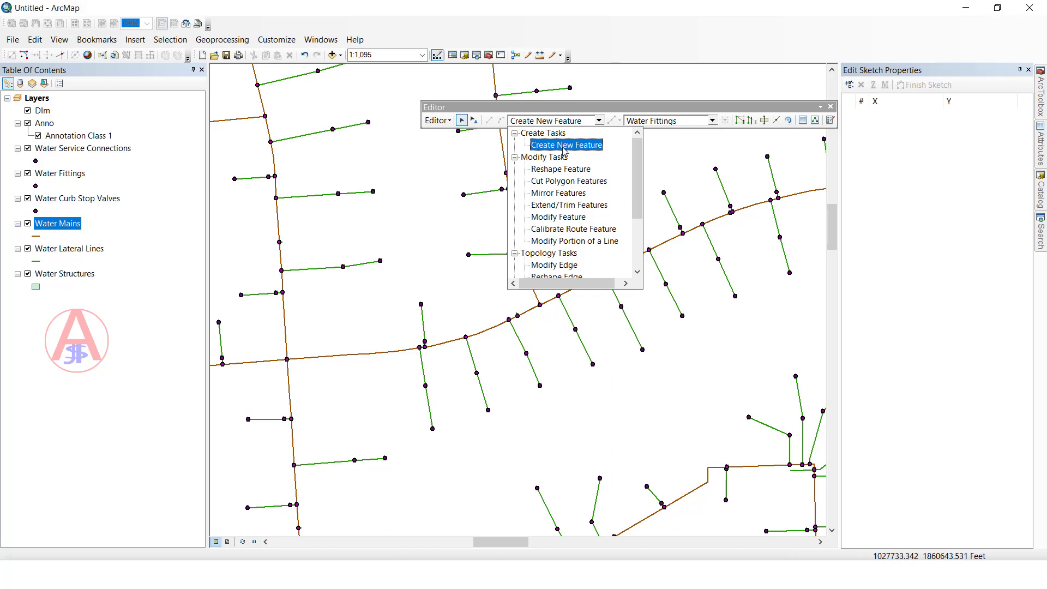
pyautogui.click(561, 146)
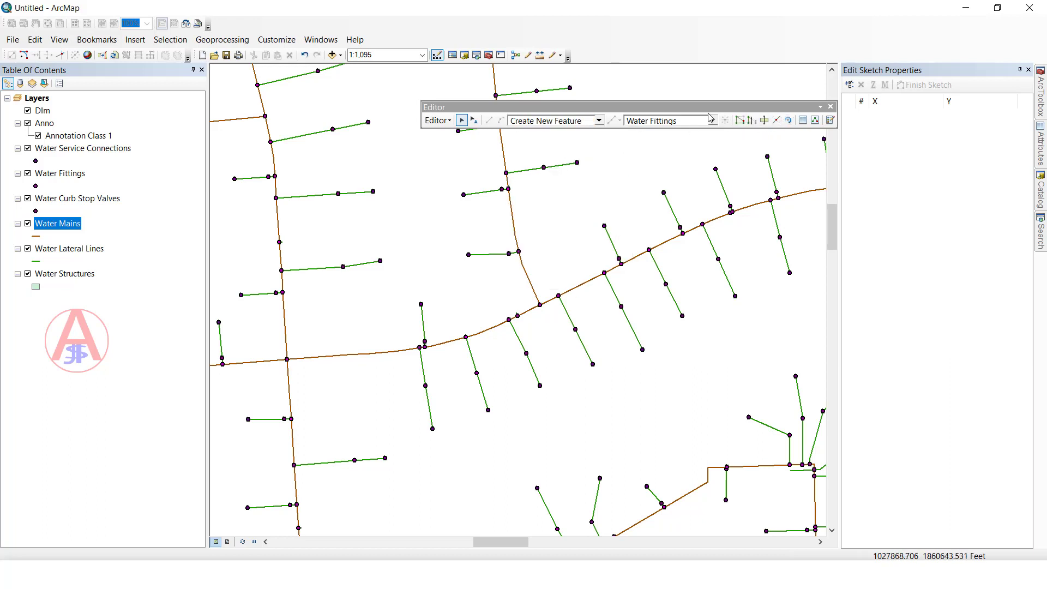
# Place about 20 Water Fittings points with the Sketch tool in the empty areas north of the curved water main.
pyautogui.moveTo(681, 106); pyautogui.dragTo(636, 106)
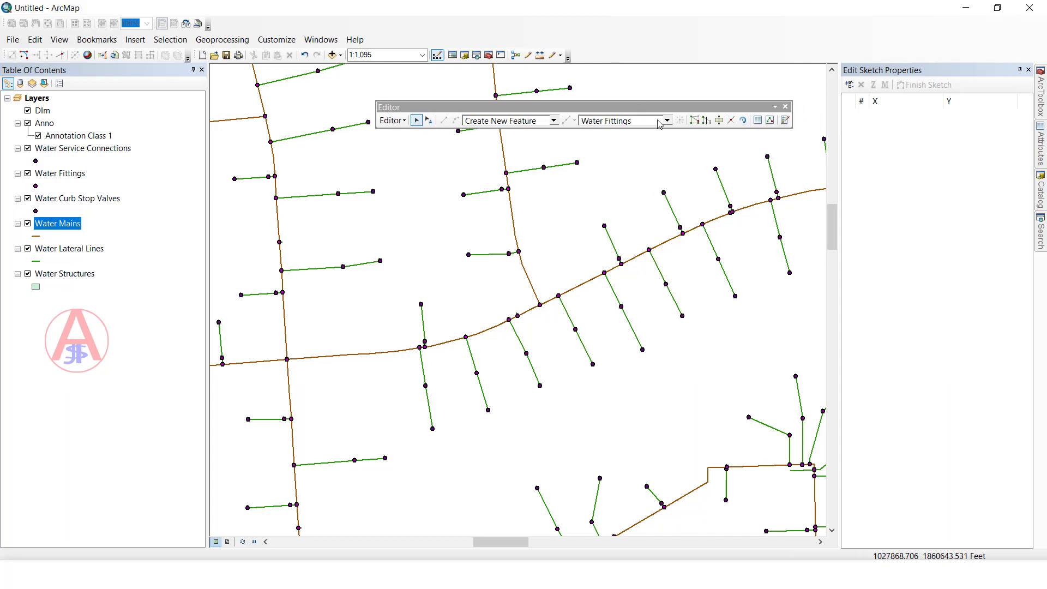
pyautogui.click(552, 55)
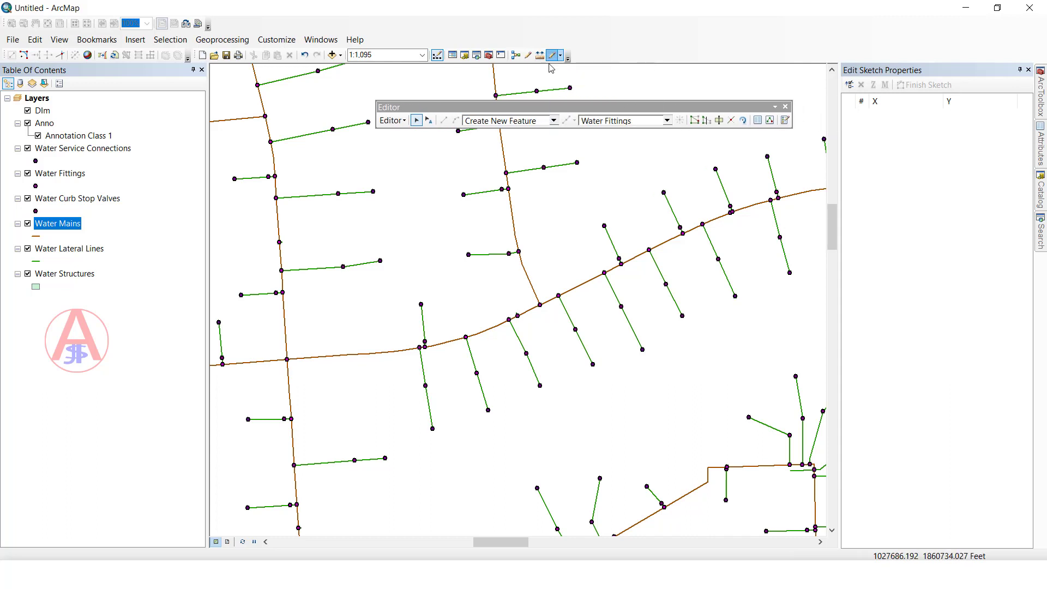
pyautogui.click(548, 212)
pyautogui.click(593, 184)
pyautogui.click(643, 153)
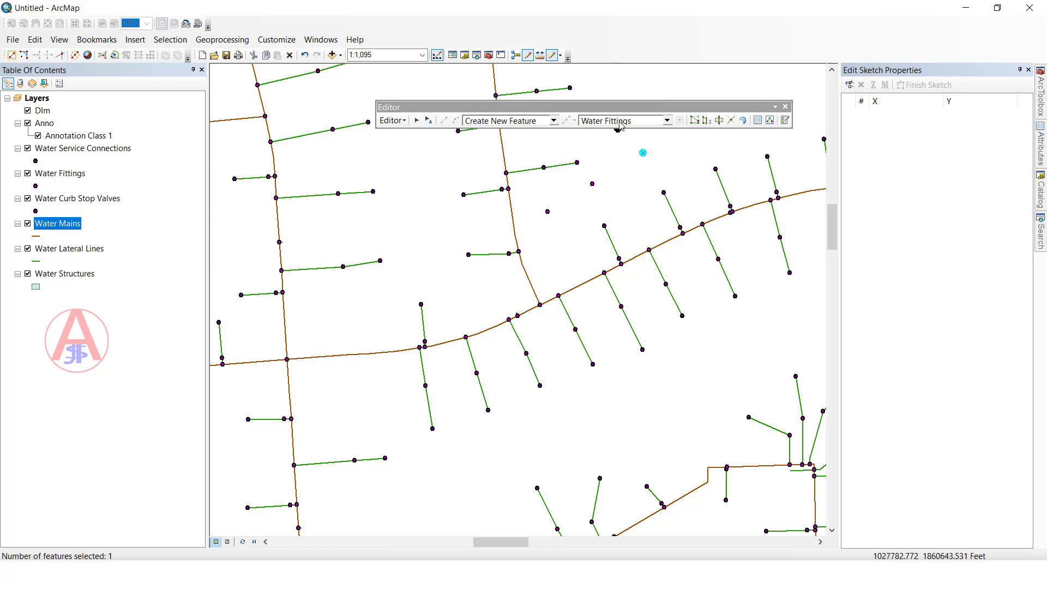
pyautogui.click(625, 197)
pyautogui.click(586, 230)
pyautogui.click(561, 254)
pyautogui.click(465, 230)
pyautogui.click(429, 235)
pyautogui.click(424, 255)
pyautogui.click(471, 297)
pyautogui.click(446, 323)
pyautogui.click(443, 293)
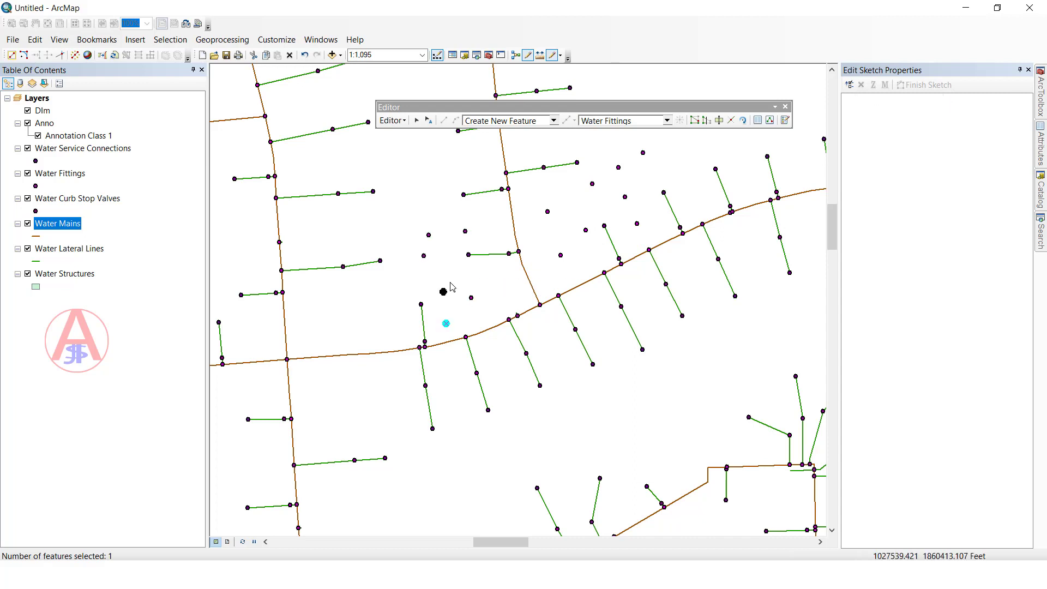
pyautogui.click(451, 265)
pyautogui.click(455, 157)
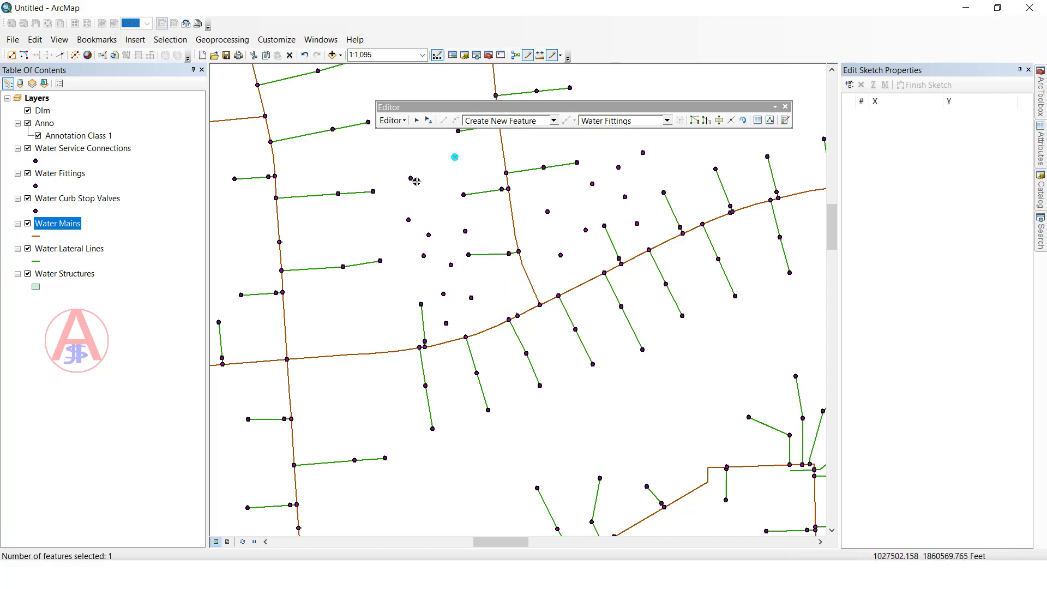
pyautogui.click(431, 161)
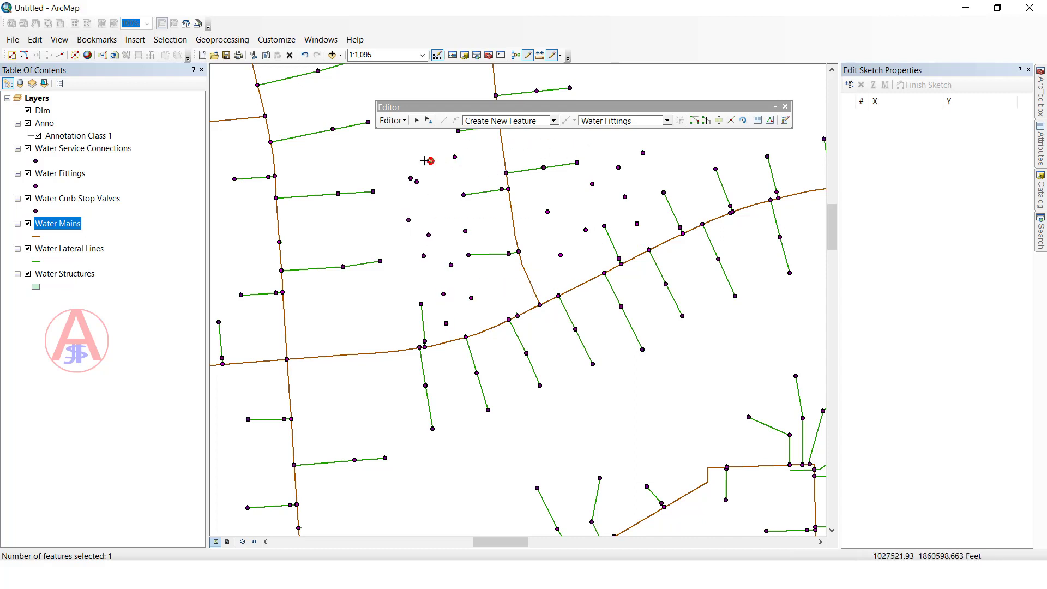
pyautogui.click(398, 157)
pyautogui.press('Escape')
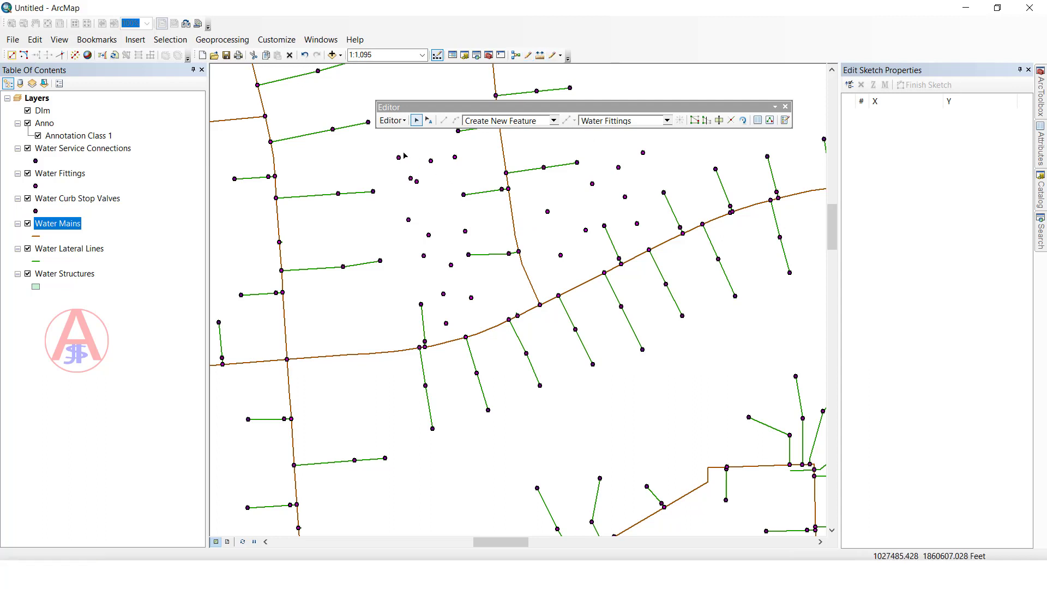
# Select the five northernmost new points in the western cluster and open their attributes to check their layer.
pyautogui.moveTo(395, 150); pyautogui.dragTo(461, 206)
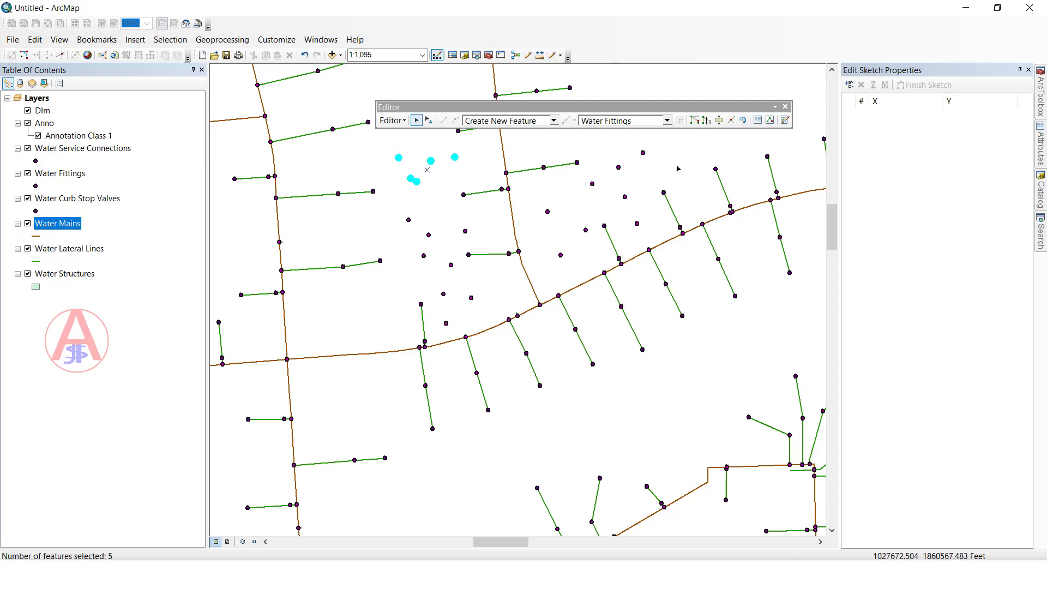
pyautogui.click(757, 121)
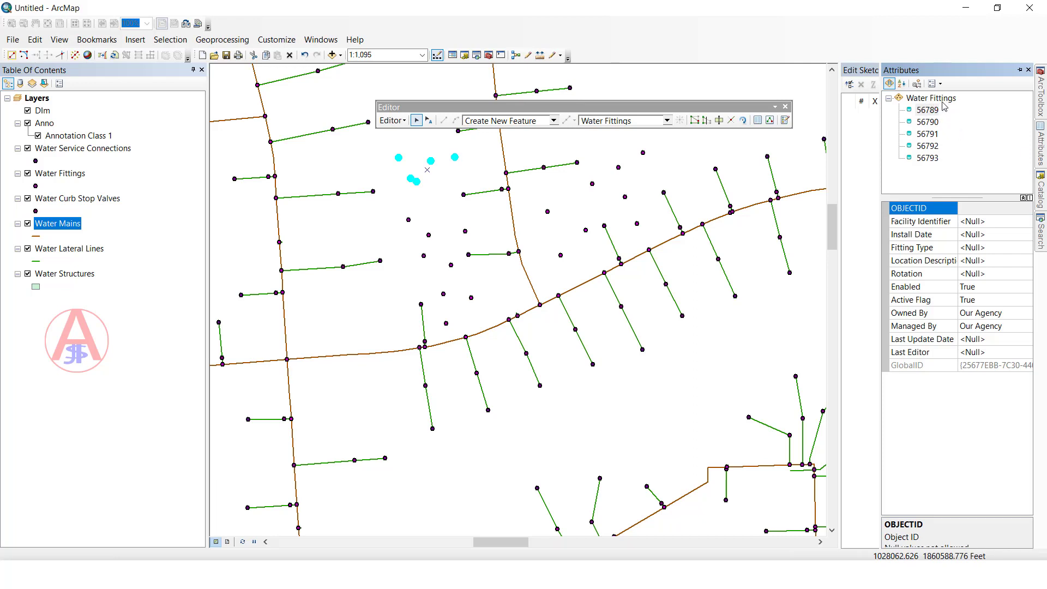
# Set the editing target layer to Water Mains.
pyautogui.click(667, 122)
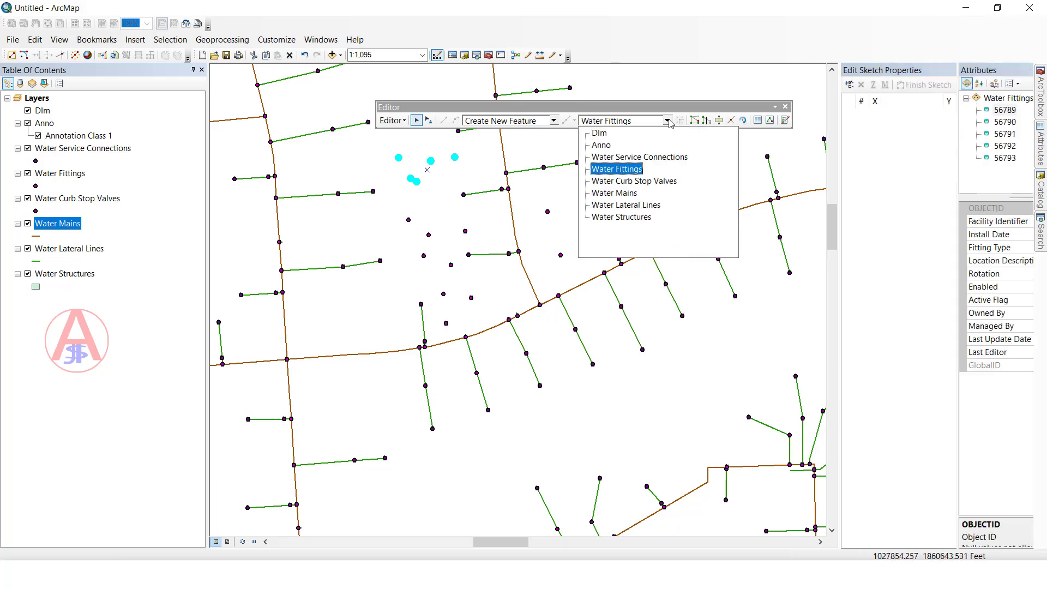
pyautogui.click(667, 123)
pyautogui.click(667, 121)
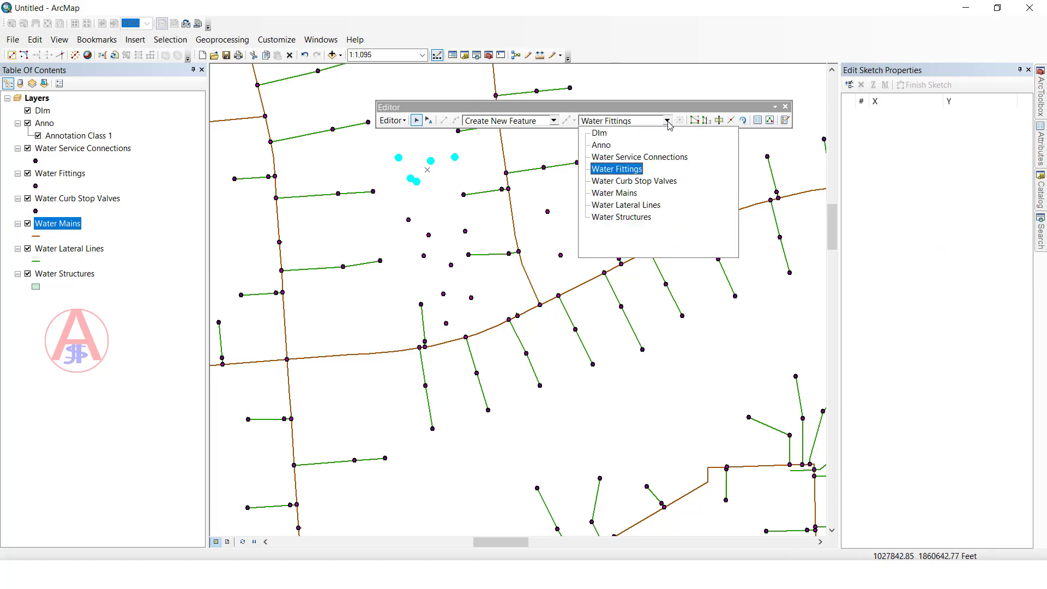
pyautogui.click(617, 200)
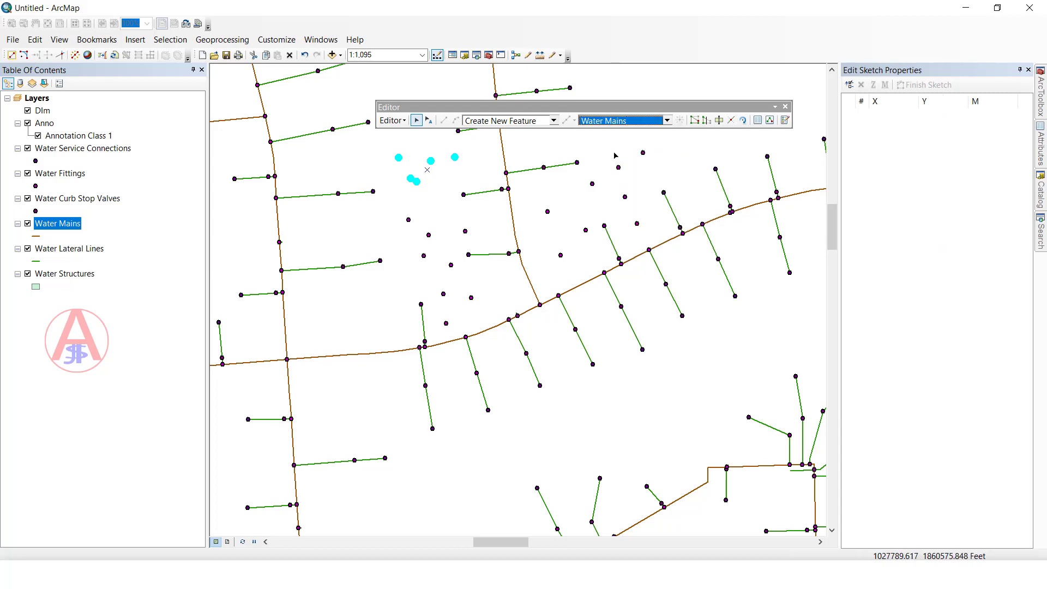
# Sketch a six-vertex zigzag Water Mains line about 160 ft long in the northeast, above the curved main, and clear the selection.
pyautogui.click(553, 55)
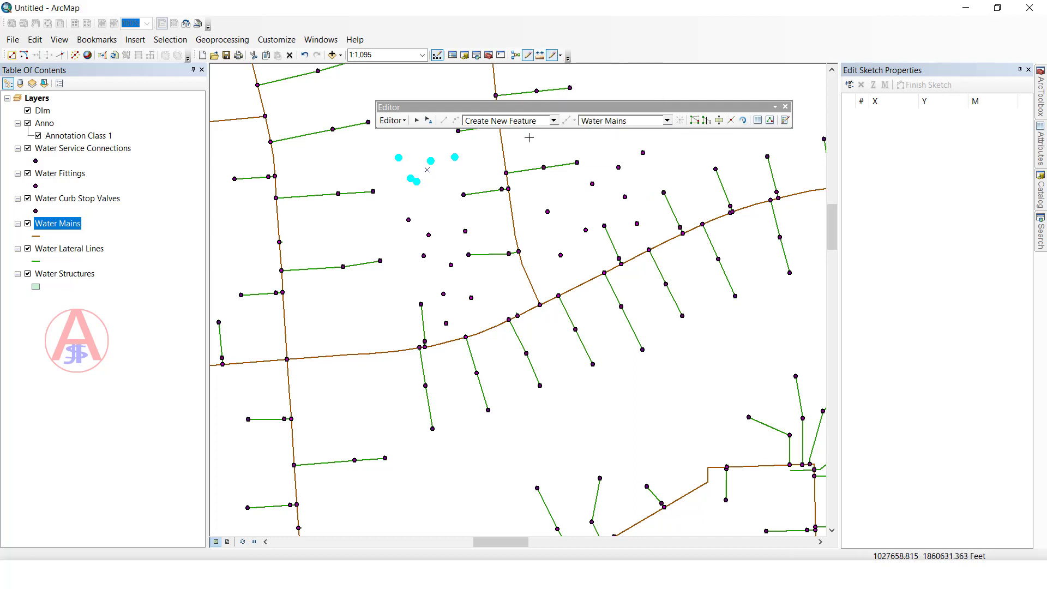
pyautogui.click(665, 158)
pyautogui.click(688, 174)
pyautogui.click(715, 154)
pyautogui.click(730, 154)
pyautogui.click(735, 171)
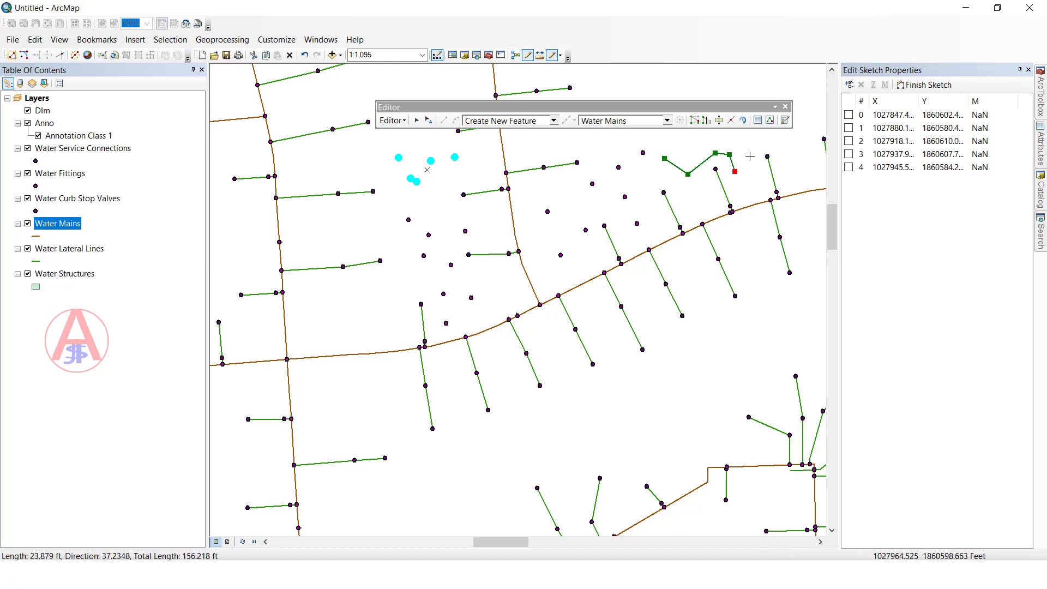
pyautogui.doubleClick(752, 150)
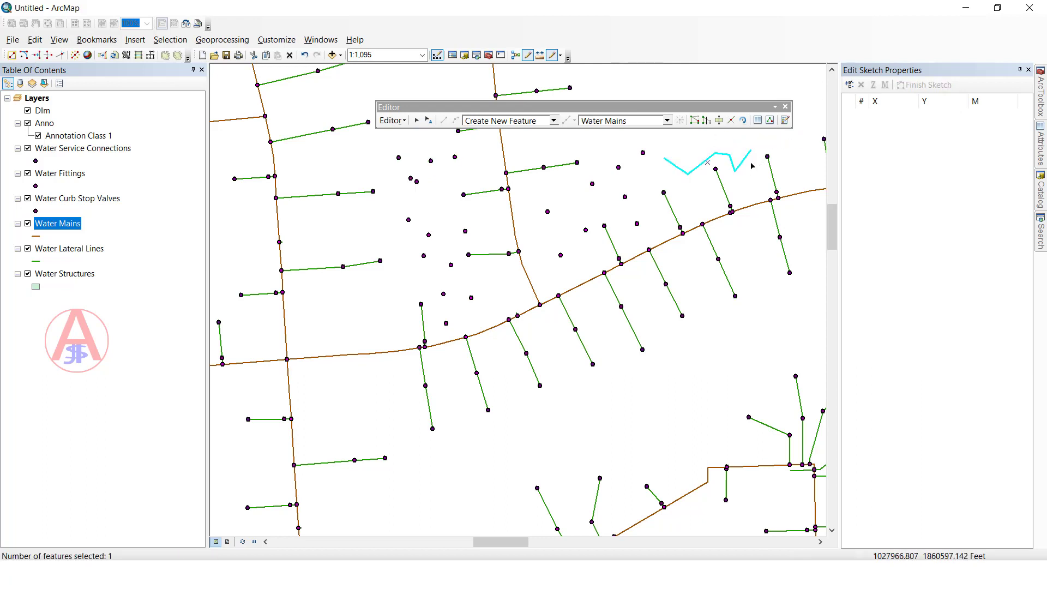
pyautogui.press('e')
pyautogui.click(620, 132)
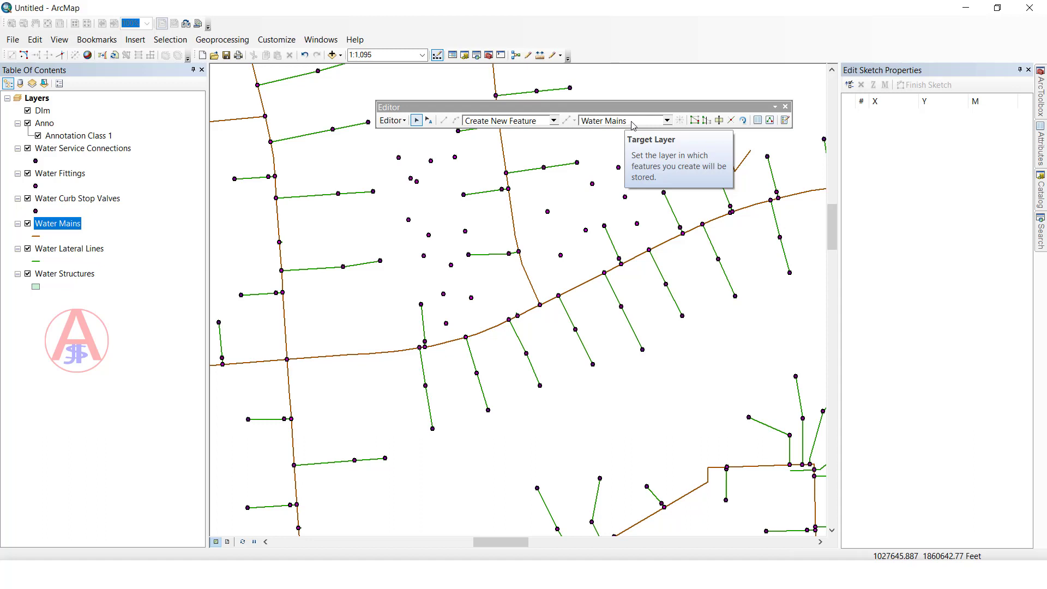
# Set the edit task to Cut Polygon Features and the target layer to Water Structures.
pyautogui.click(537, 125)
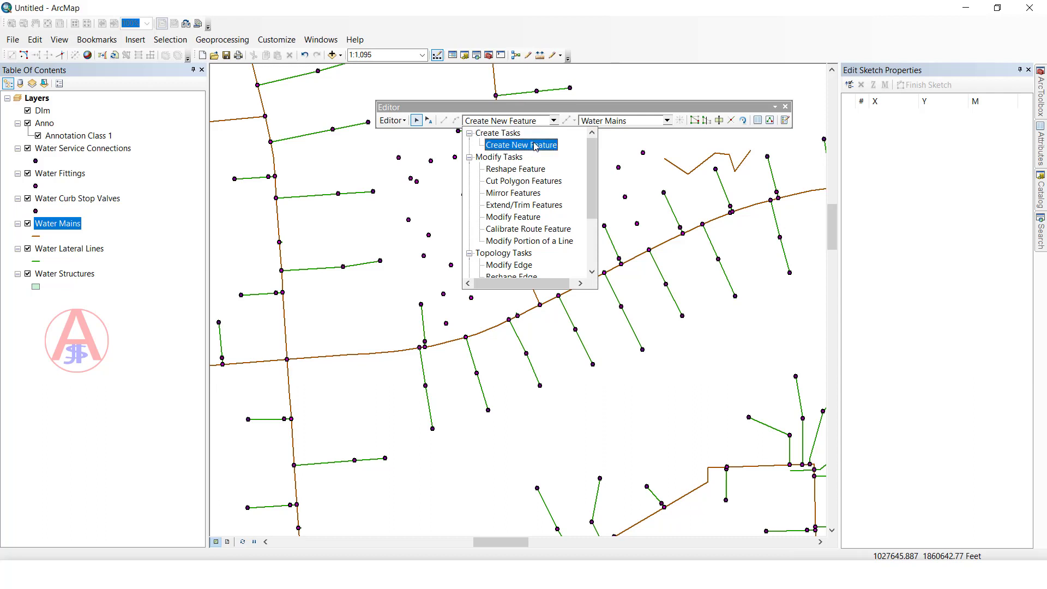
pyautogui.click(539, 182)
pyautogui.click(667, 120)
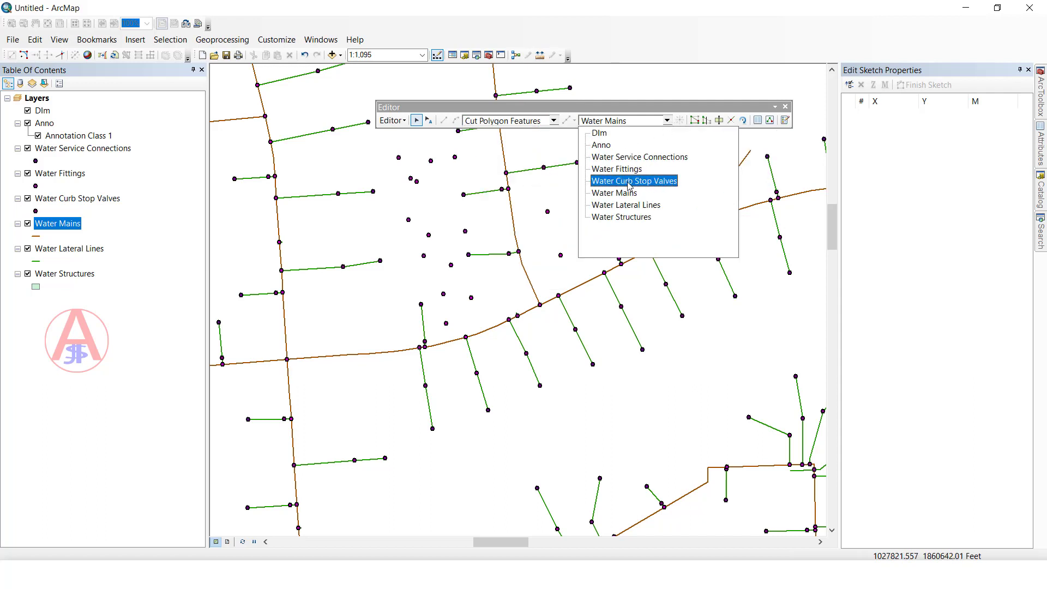
pyautogui.click(630, 218)
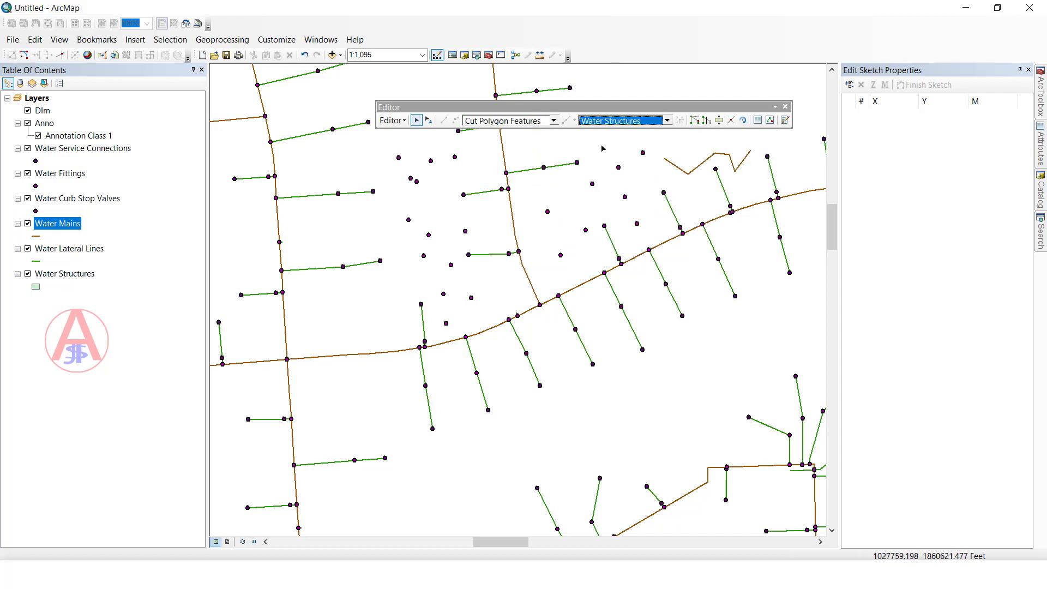
# Return the edit task to Create New Feature and sketch a four-sided Water Structures polygon between the curved main and the zigzag line.
pyautogui.click(542, 125)
pyautogui.click(543, 124)
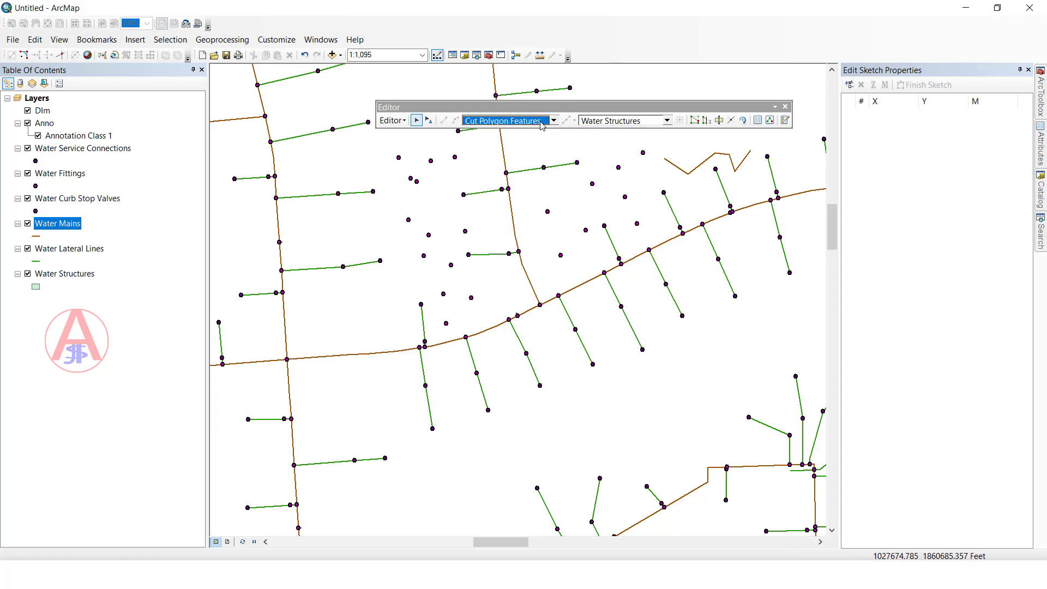
pyautogui.click(542, 124)
pyautogui.click(551, 143)
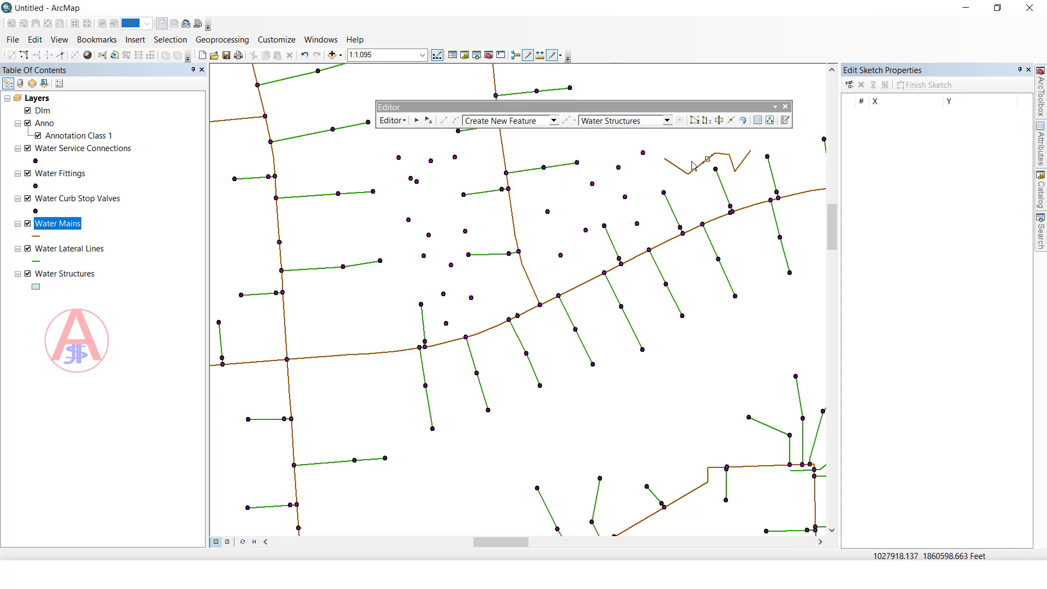
pyautogui.click(609, 169)
pyautogui.click(692, 170)
pyautogui.click(706, 210)
pyautogui.doubleClick(627, 226)
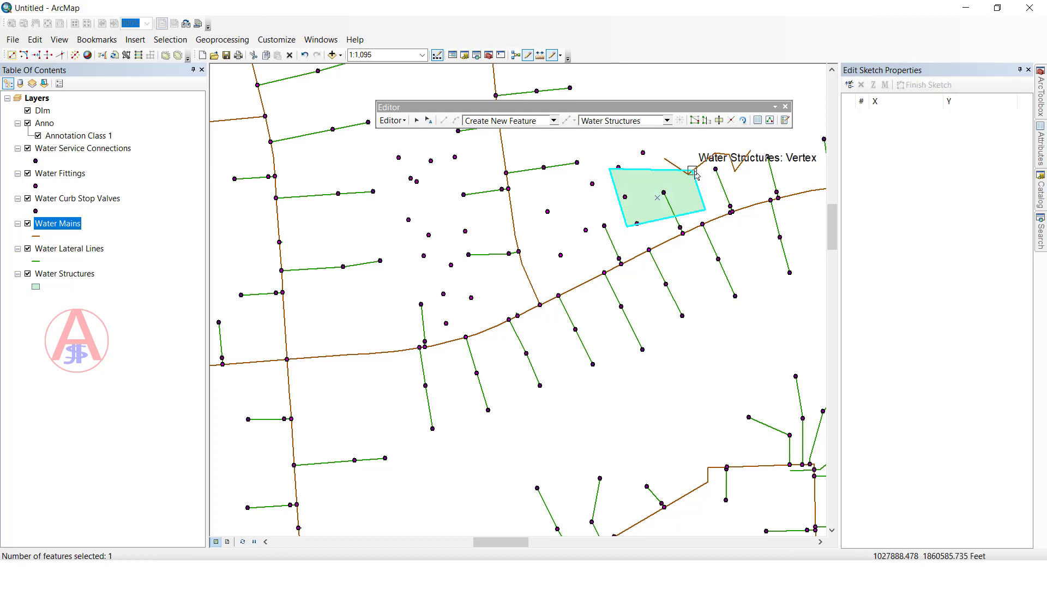
# Set the target layer to Water Mains and the edit task to Cut Polygon Features.
pyautogui.click(594, 121)
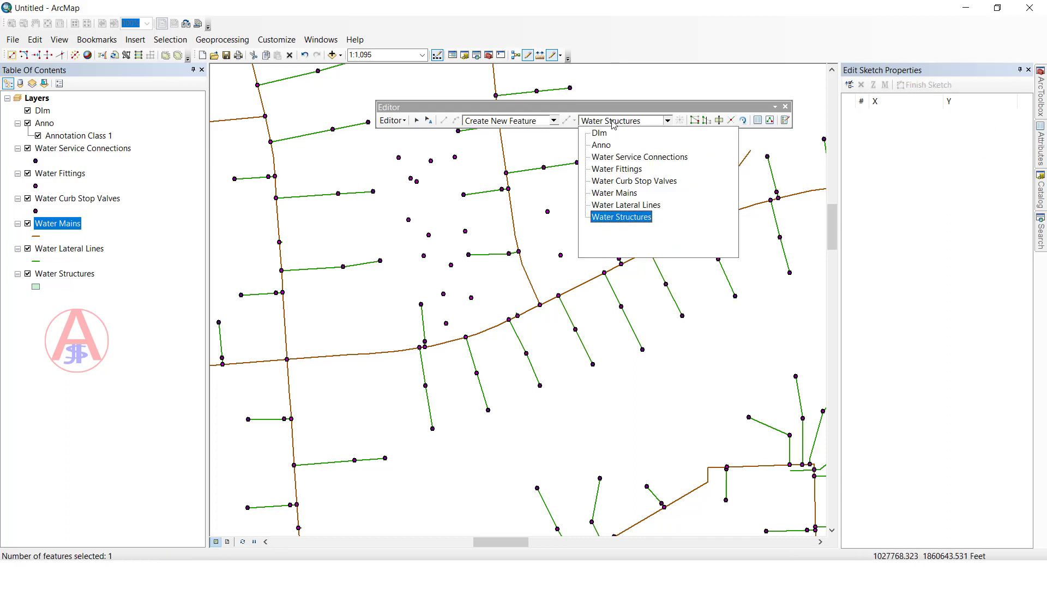
pyautogui.click(603, 189)
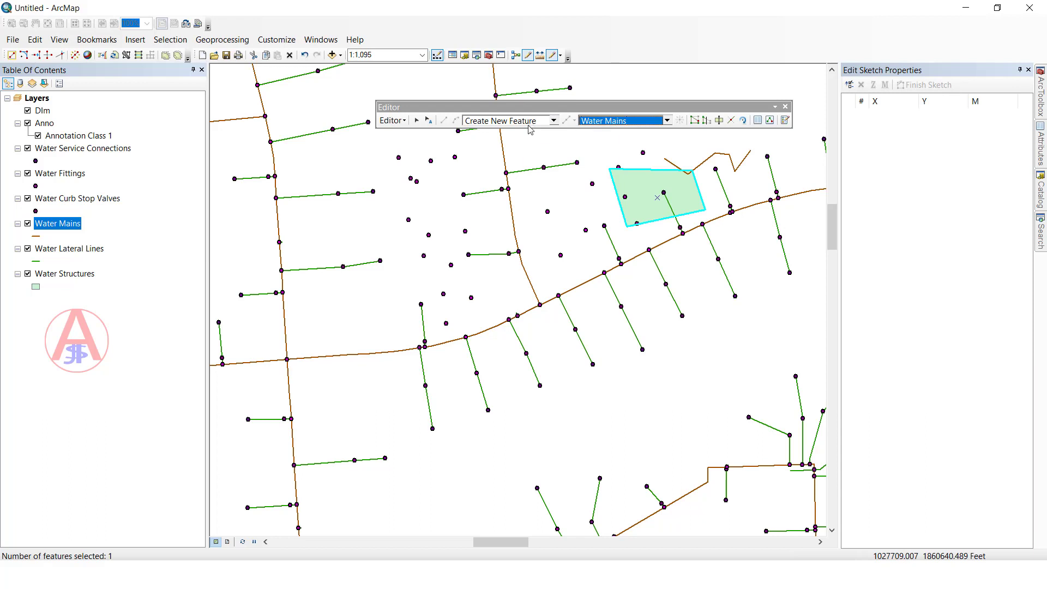
pyautogui.click(529, 126)
pyautogui.click(499, 171)
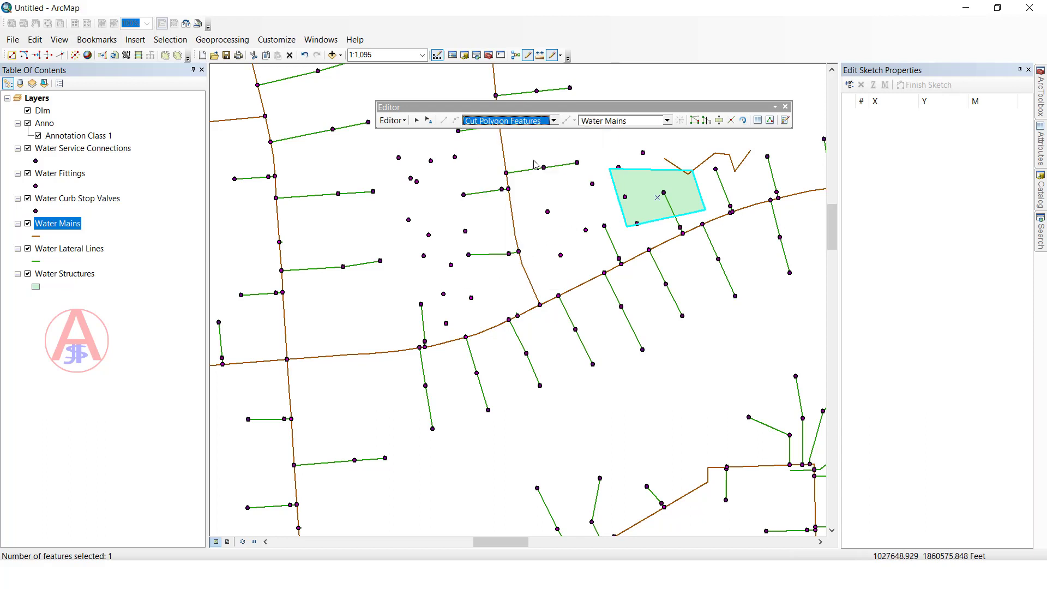
# Try to cut the selected Water Structures polygon with a closed four-sided sketch across the western part of the main, and clear the selection.
pyautogui.click(551, 57)
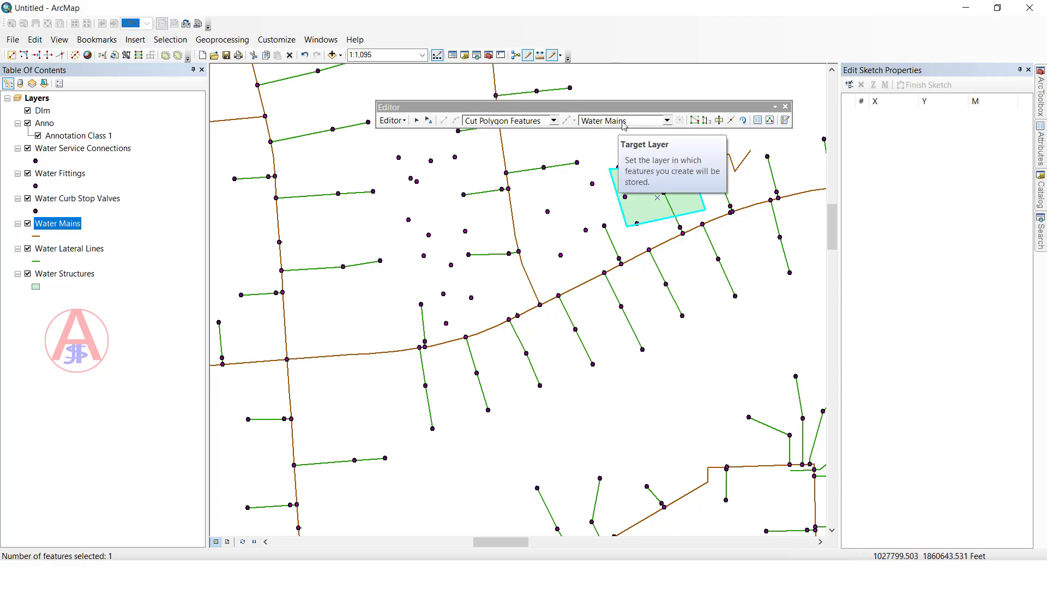
pyautogui.click(339, 319)
pyautogui.click(345, 408)
pyautogui.click(413, 408)
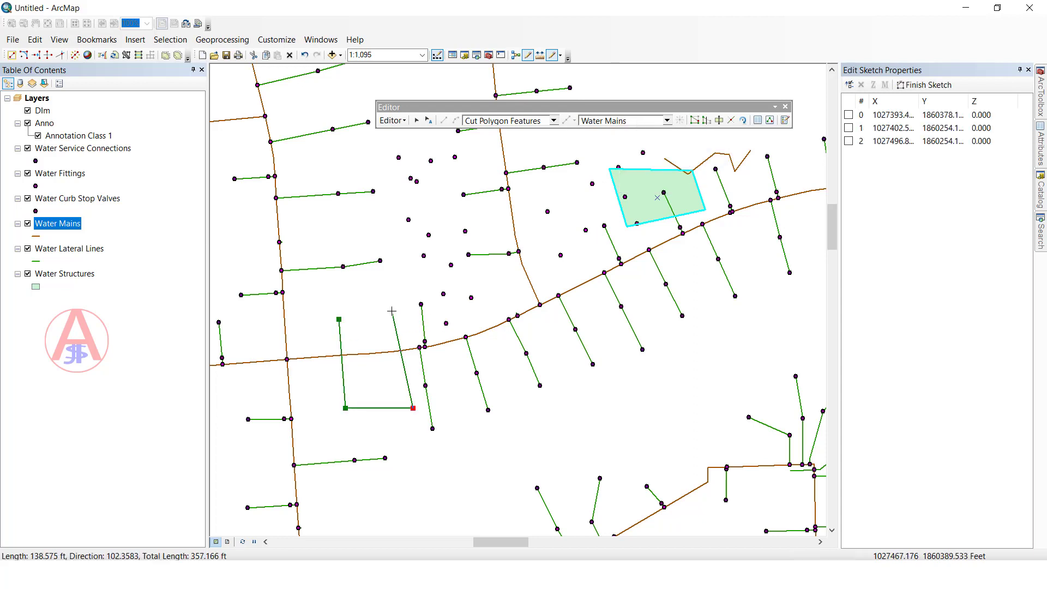
pyautogui.click(391, 310)
pyautogui.doubleClick(340, 318)
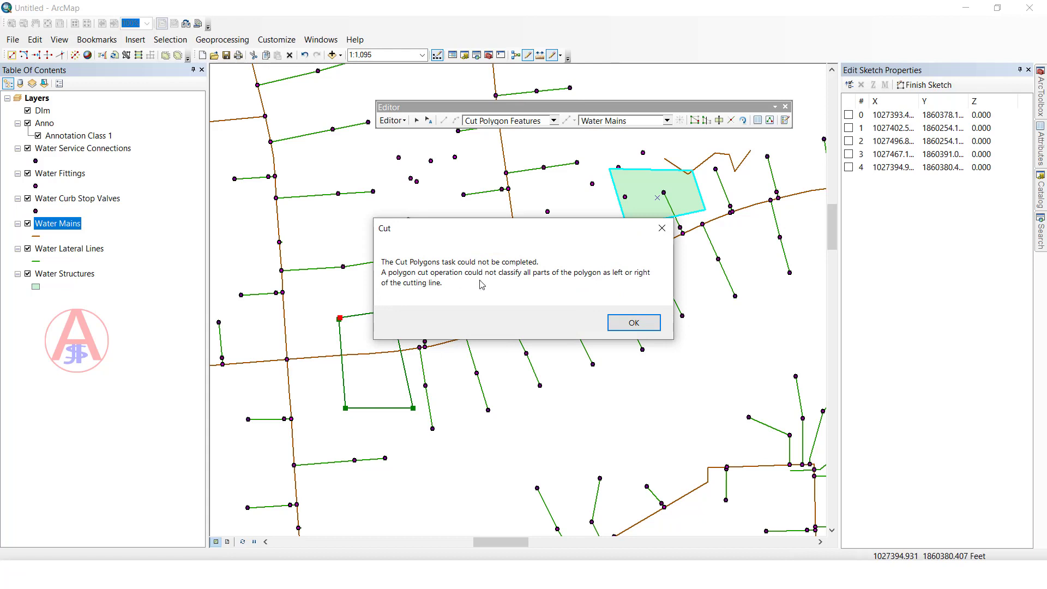
pyautogui.click(633, 323)
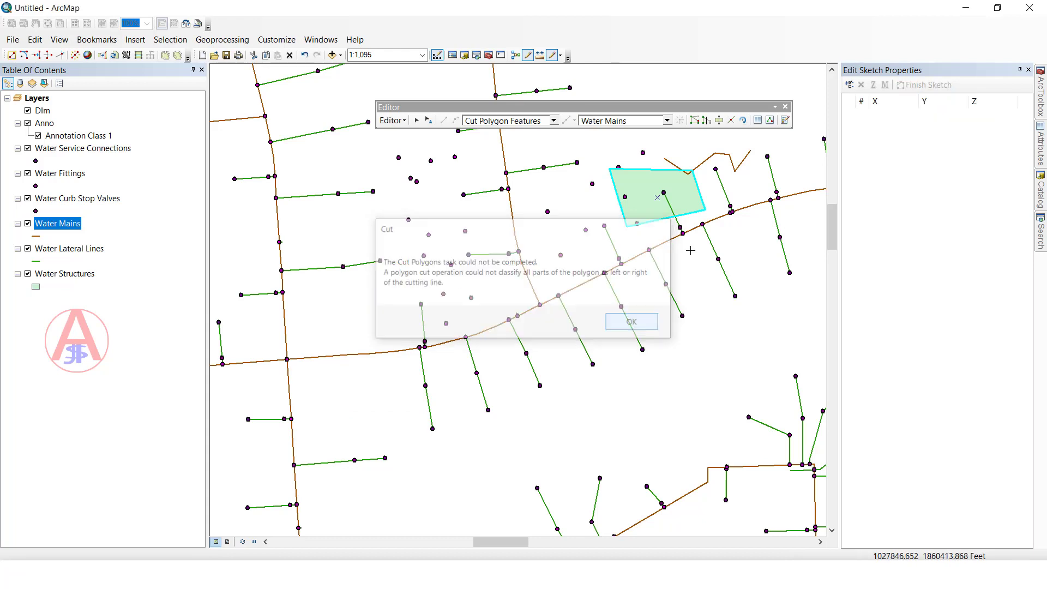
pyautogui.click(552, 55)
pyautogui.click(596, 142)
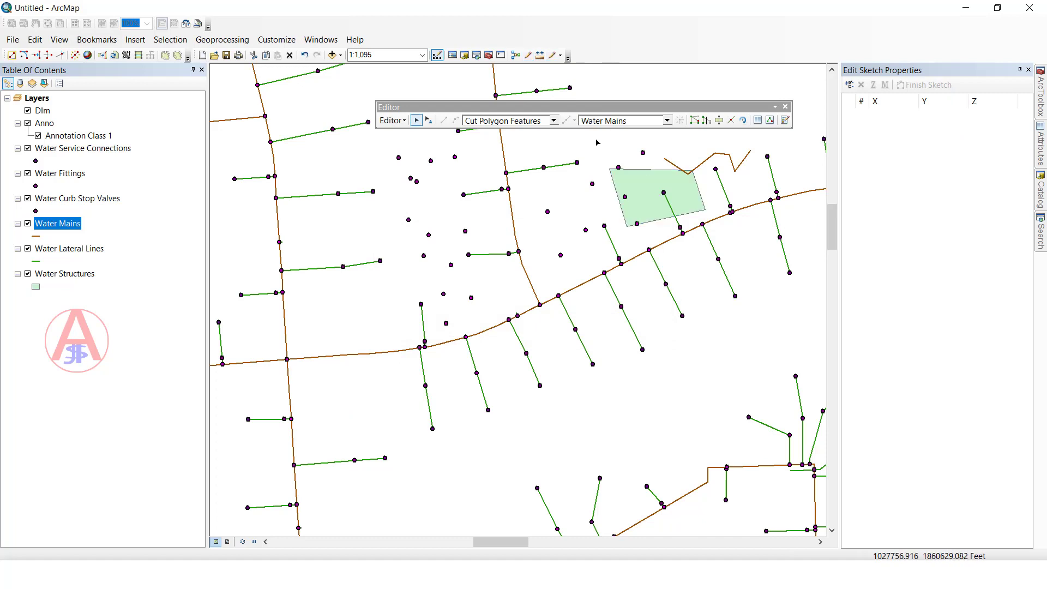
# Set the edit task to Create New Feature and sketch a bent Water Mains line crossing the curved main to the lateral's southern endpoint.
pyautogui.click(553, 120)
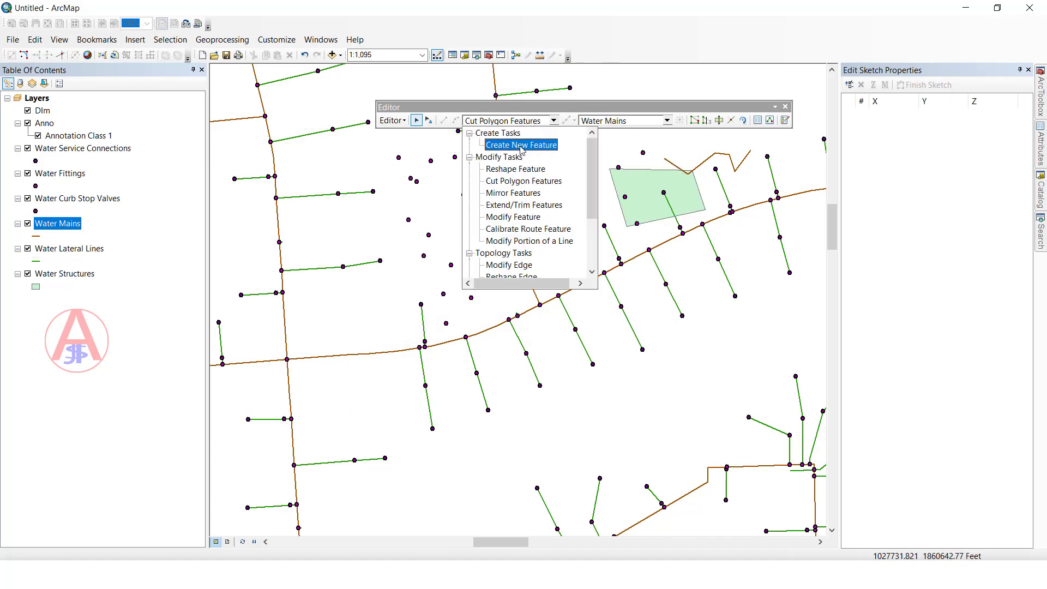
pyautogui.click(521, 145)
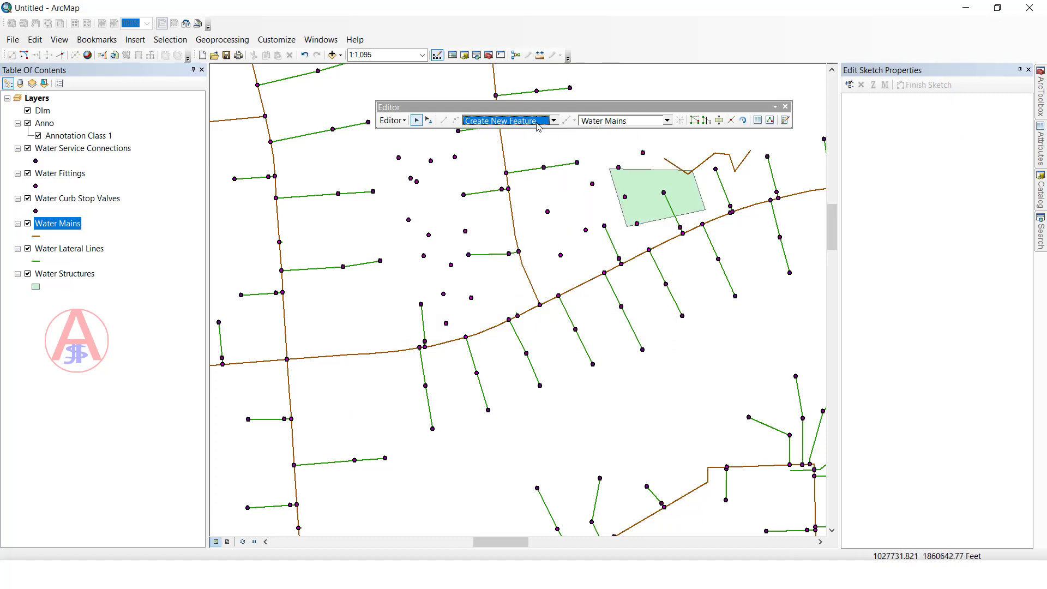
pyautogui.click(565, 174)
pyautogui.click(553, 224)
pyautogui.click(541, 251)
pyautogui.doubleClick(682, 316)
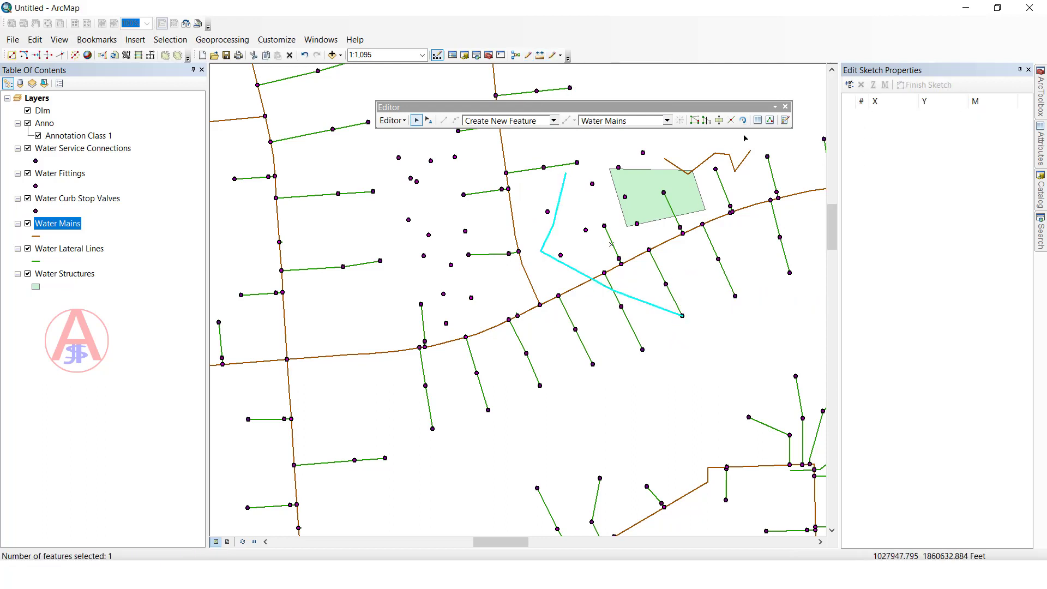
# Reopen the Create Features pane and display the available editing target layers.
pyautogui.click(785, 120)
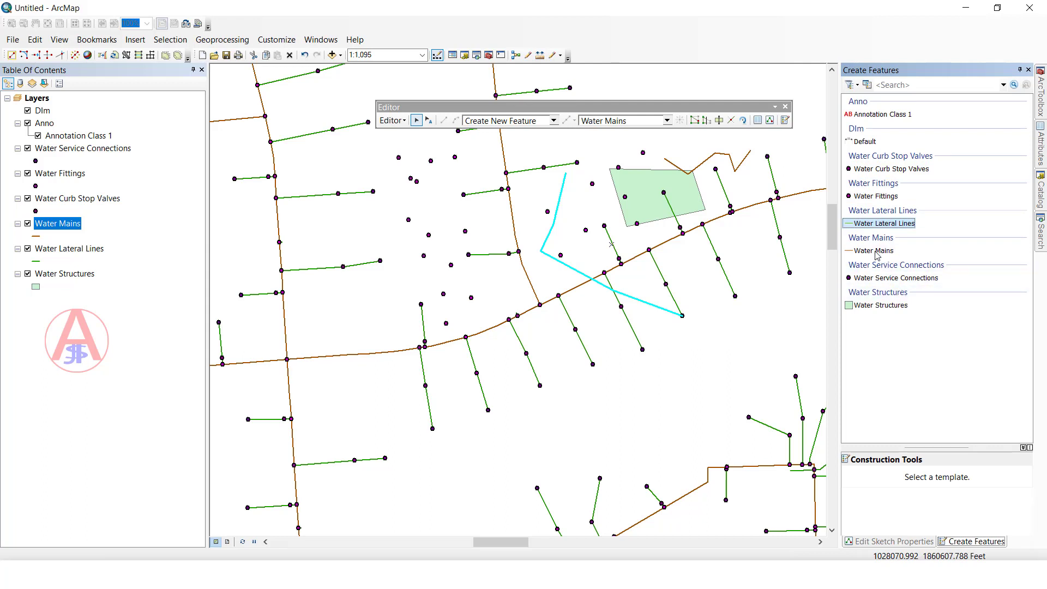
pyautogui.click(638, 124)
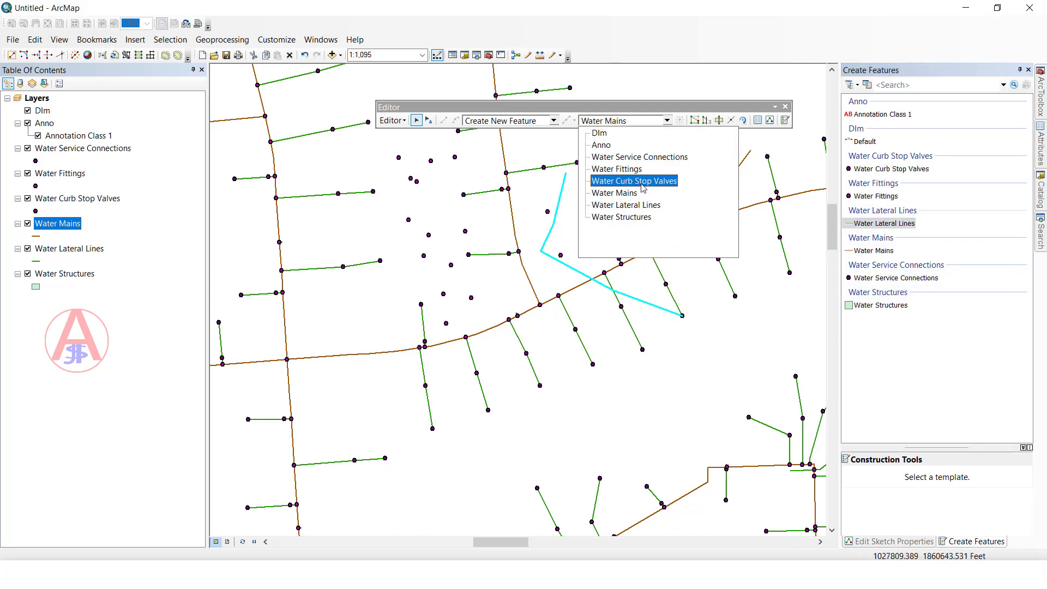